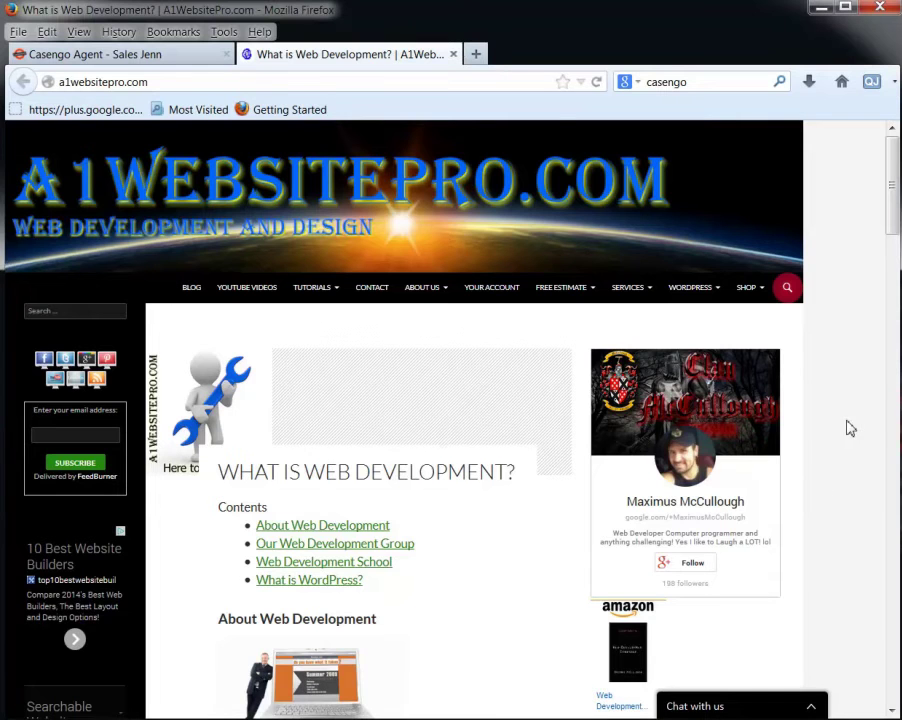
Step: Scroll the A1WebsitePro site and glance at its live chat panel, then close it
{"action": "scroll", "coordinate": [843, 427], "scroll_direction": "down", "scroll_amount": 3}
{"action": "scroll", "coordinate": [843, 427], "scroll_direction": "up", "scroll_amount": 3}
{"action": "left_click", "coordinate": [753, 706]}
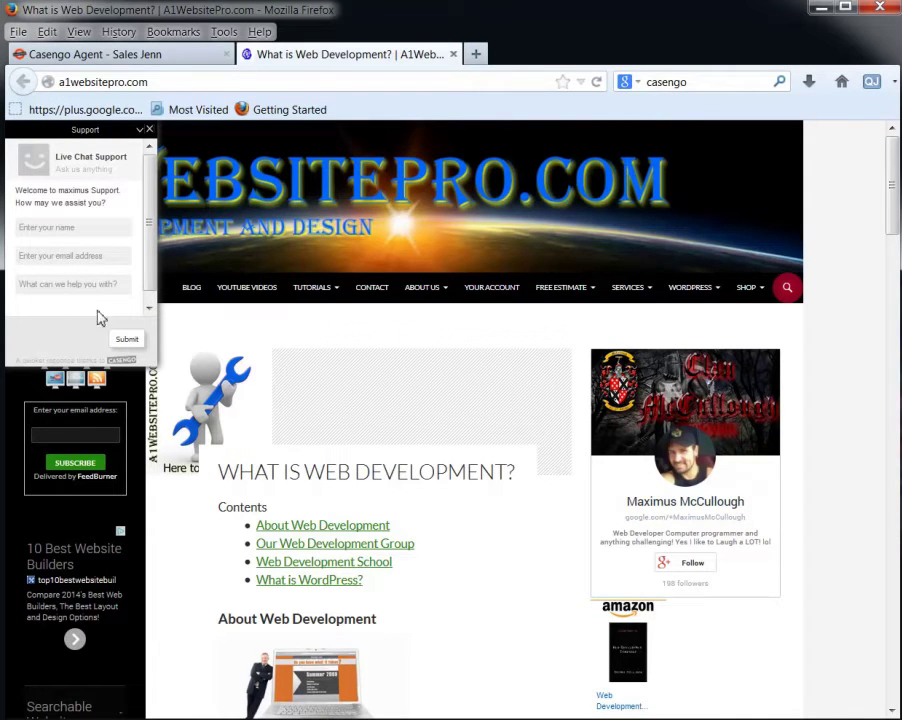
{"action": "left_click", "coordinate": [149, 131]}
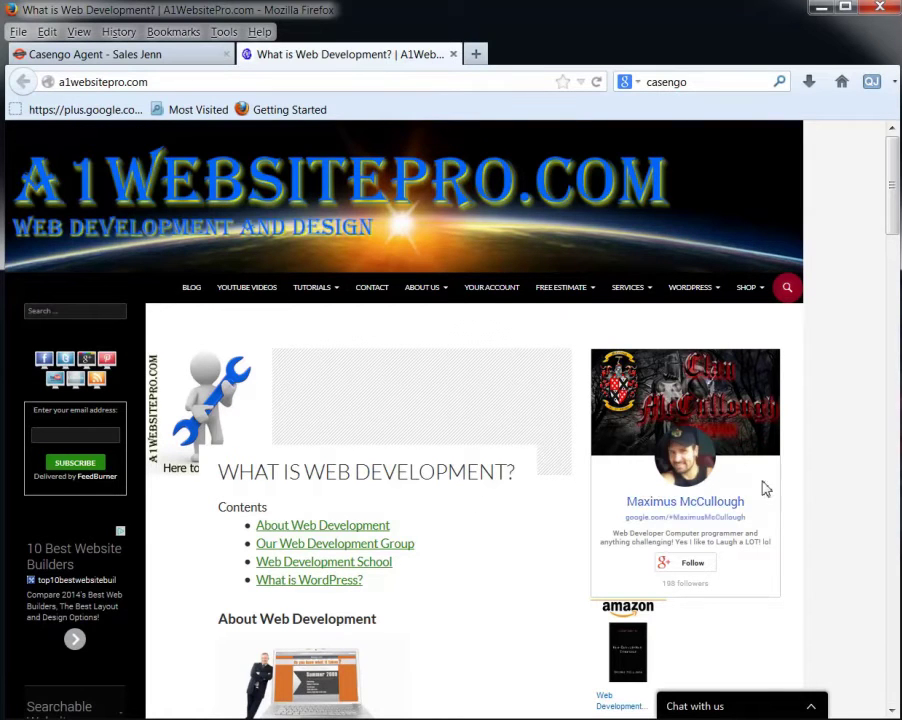
Step: Bring over and widen the Chrome window, view the Google Play and iTunes listings, then return to the login page
{"action": "left_click_drag", "start_coordinate": [901, 36], "coordinate": [558, 20]}
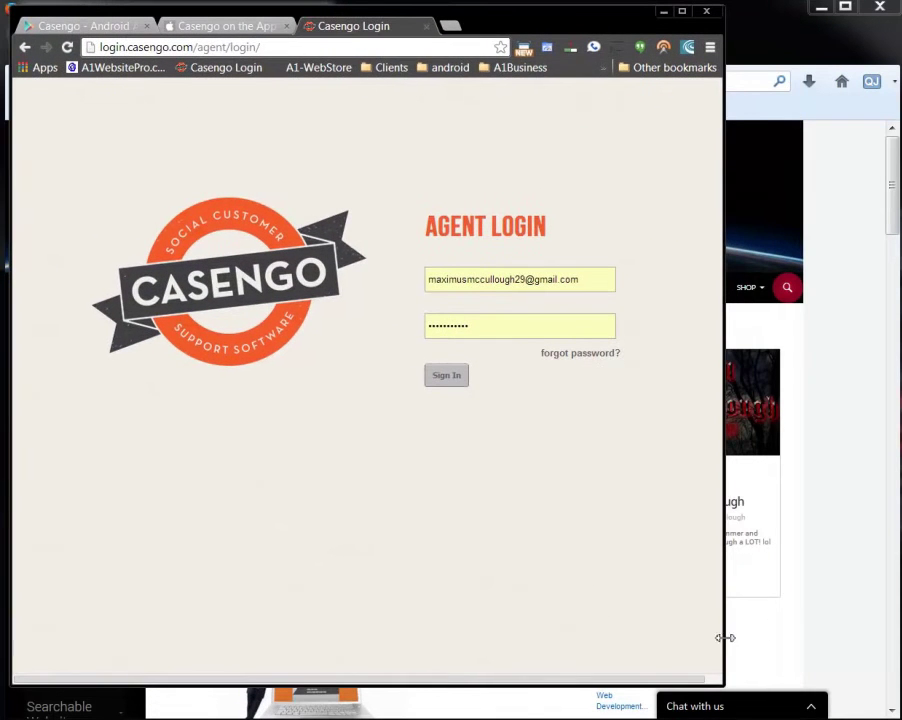
{"action": "left_click_drag", "start_coordinate": [721, 638], "coordinate": [886, 660]}
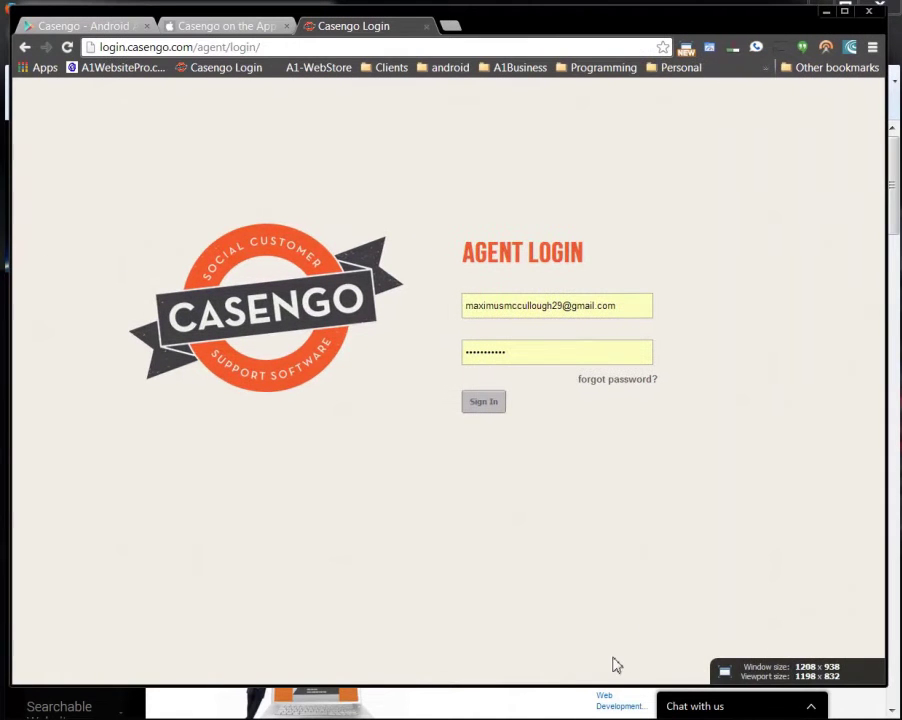
{"action": "left_click", "coordinate": [105, 26]}
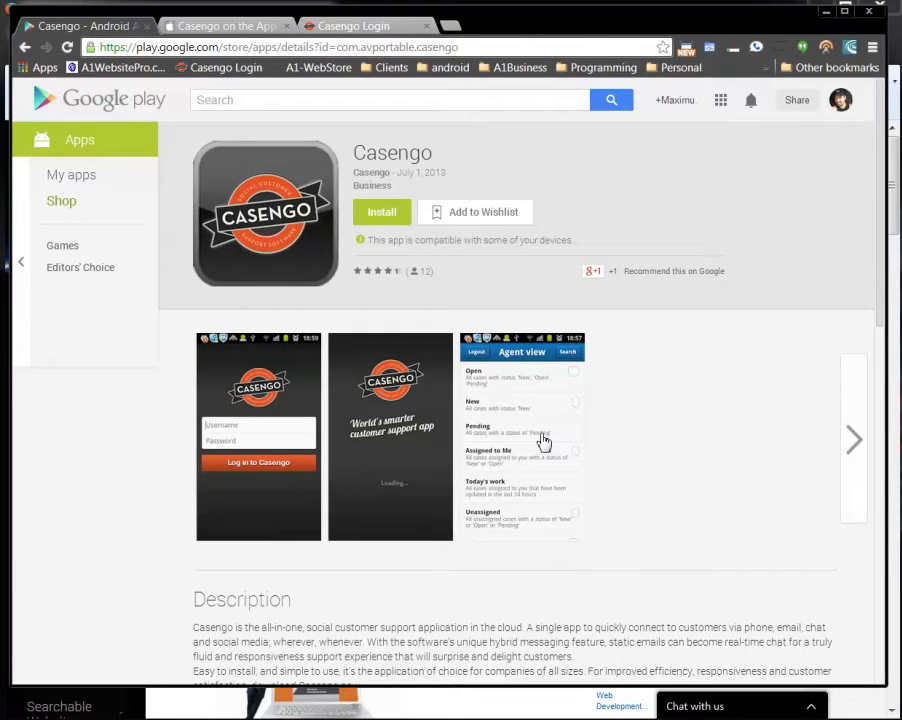
{"action": "left_click", "coordinate": [240, 25]}
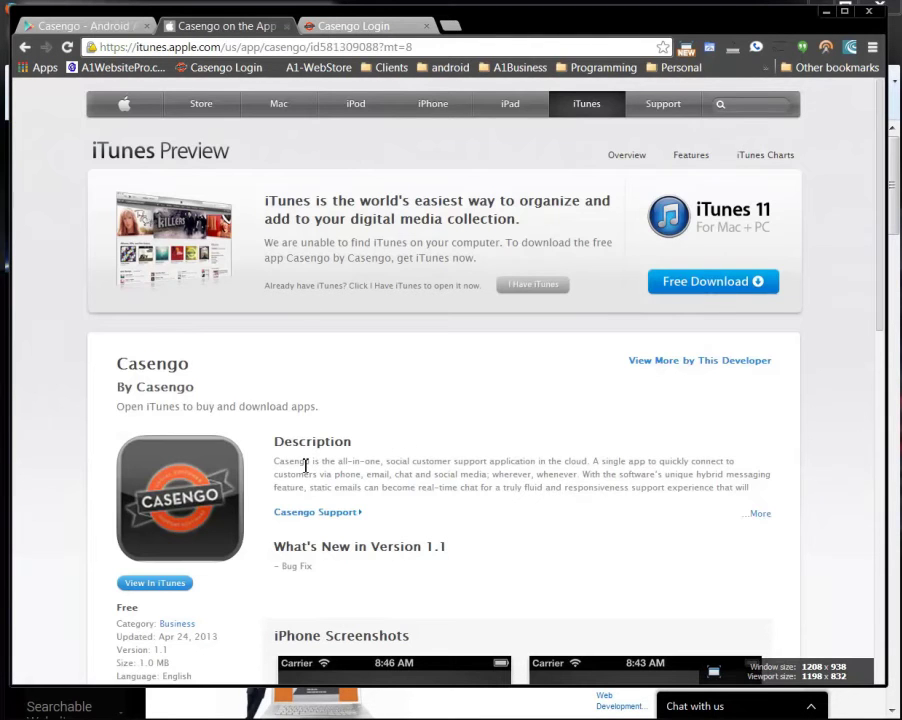
{"action": "left_click", "coordinate": [355, 27]}
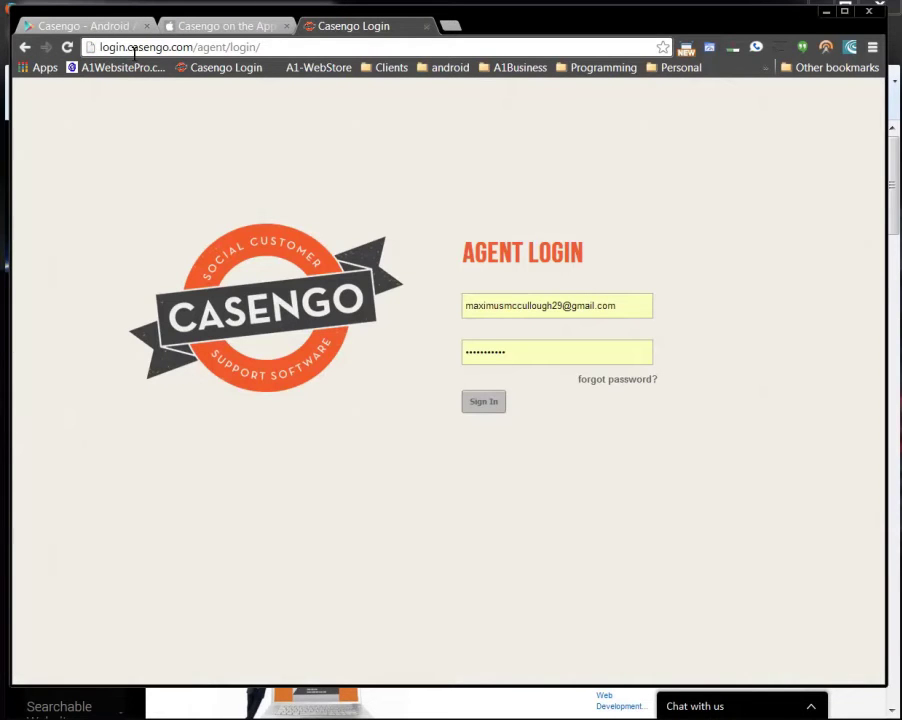
{"action": "left_click_drag", "start_coordinate": [101, 47], "coordinate": [230, 50]}
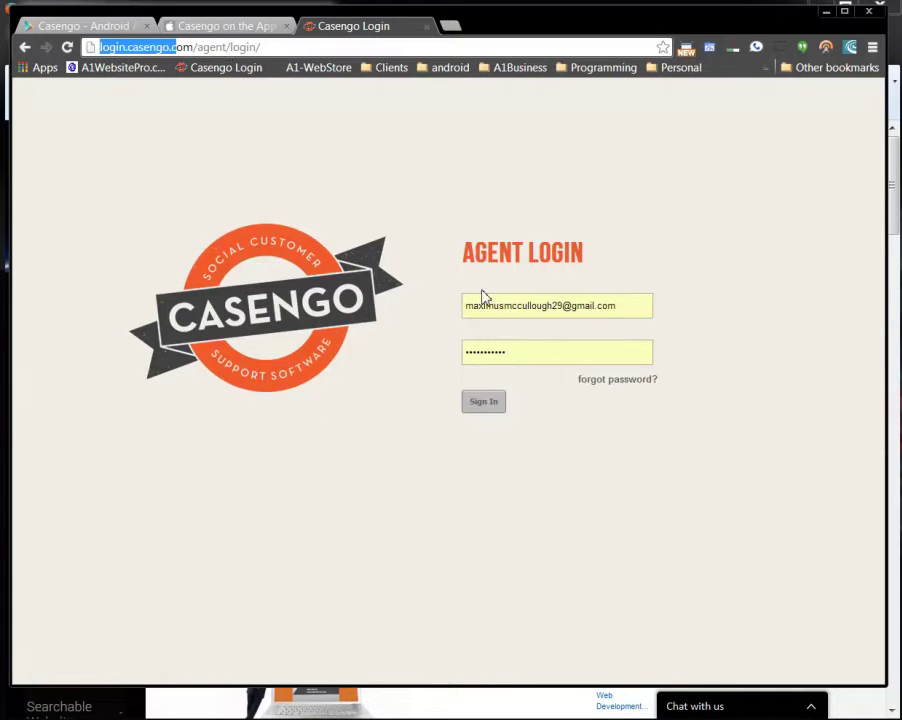
Step: Sign in to the Casengo agent console, then switch back to the A1WebsitePro site in Firefox
{"action": "left_click", "coordinate": [484, 405]}
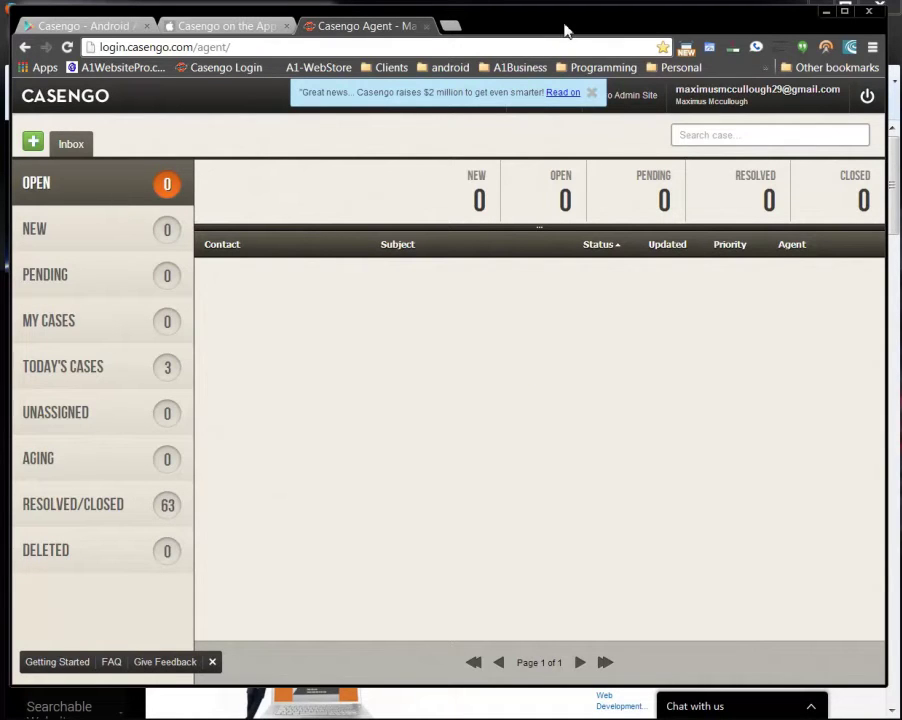
{"action": "key", "text": "alt+Tab"}
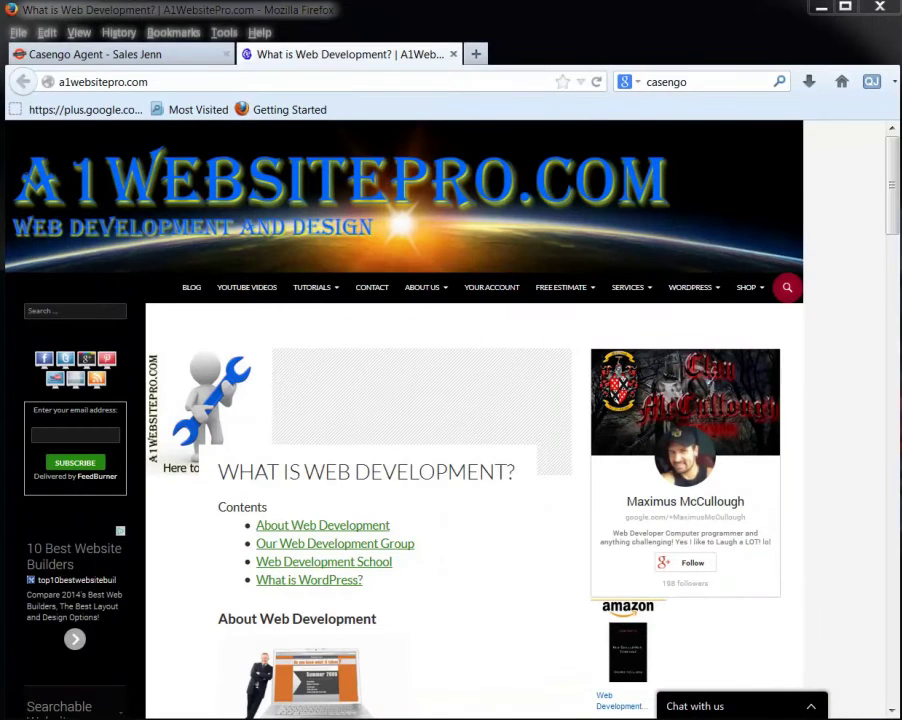
Step: Submit a site chat with the visitor's name, e-mail and message 'I want a website please'
{"action": "left_click", "coordinate": [729, 713]}
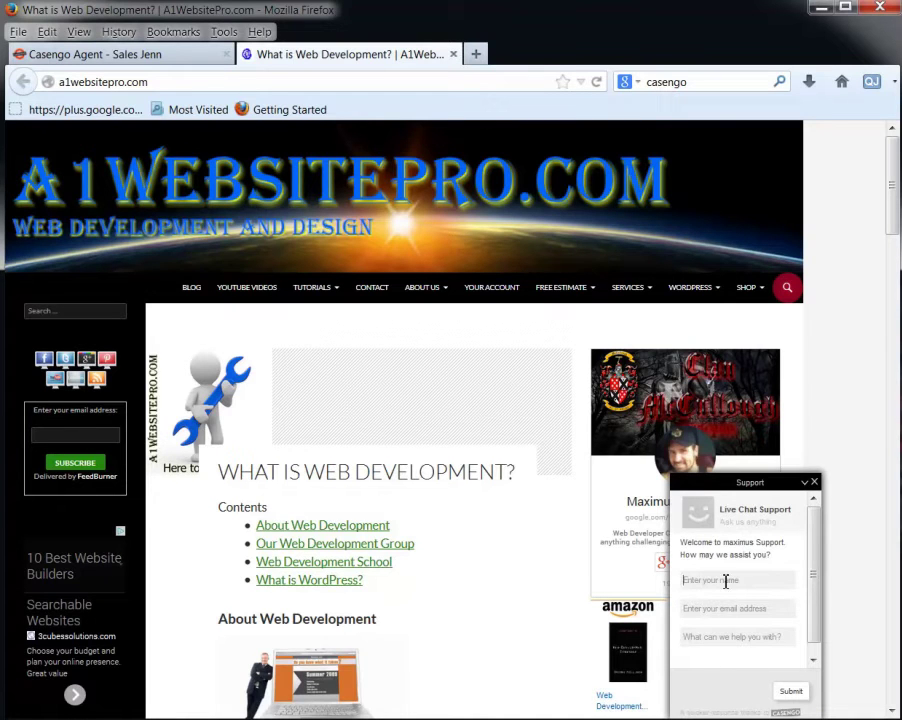
{"action": "type", "text": "Jack Smac"}
{"action": "key", "text": "Tab"}
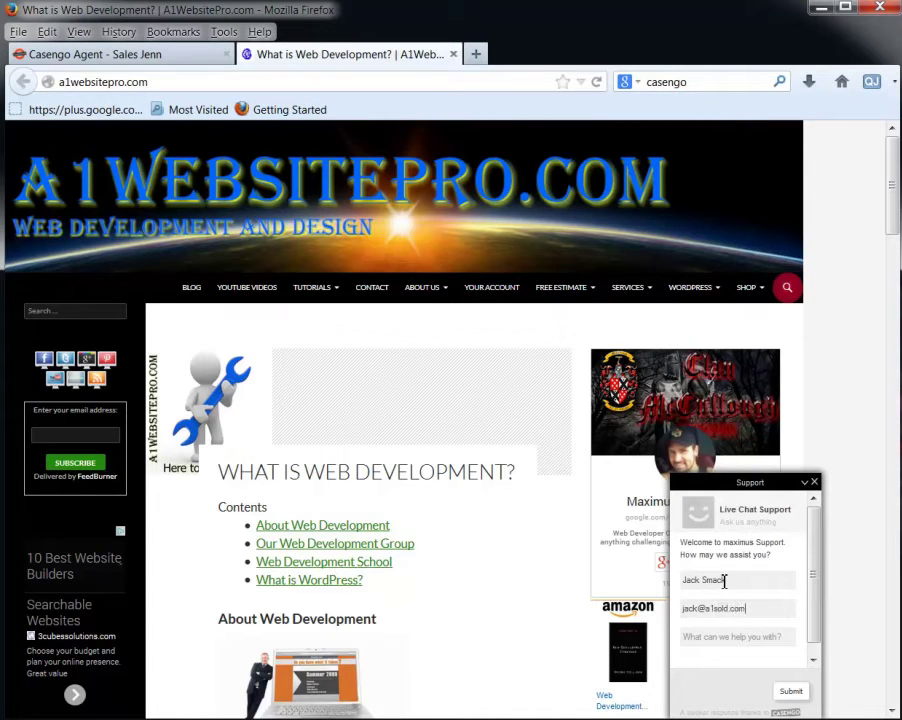
{"action": "key", "text": "Tab"}
{"action": "type", "text": "I"}
{"action": "left_click", "coordinate": [791, 692]}
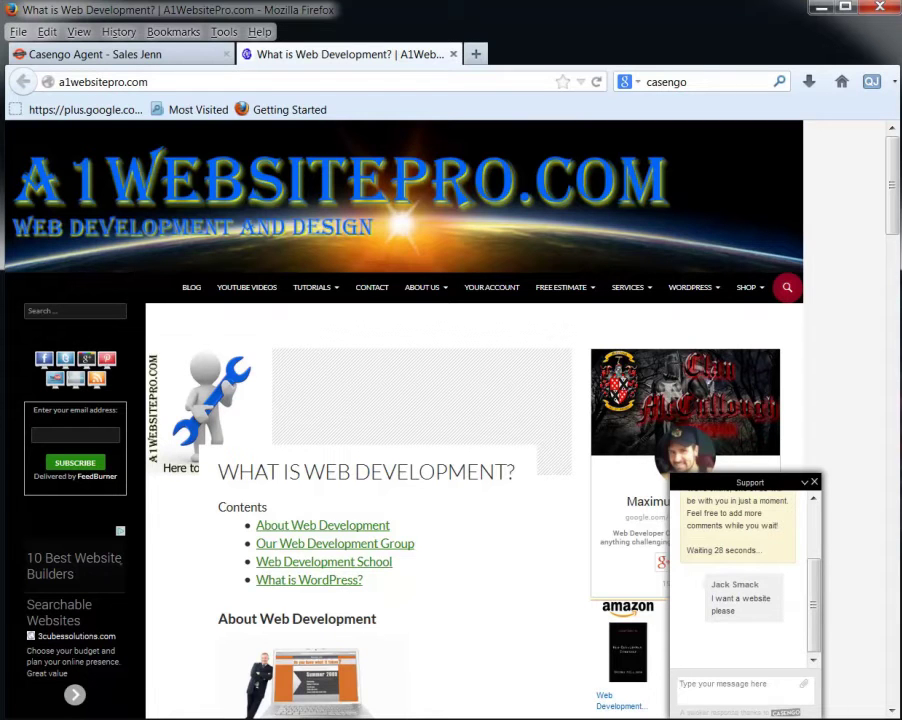
Step: Return to the Casengo agent inbox and show the browser Apps list in a new tab
{"action": "key", "text": "alt+Tab"}
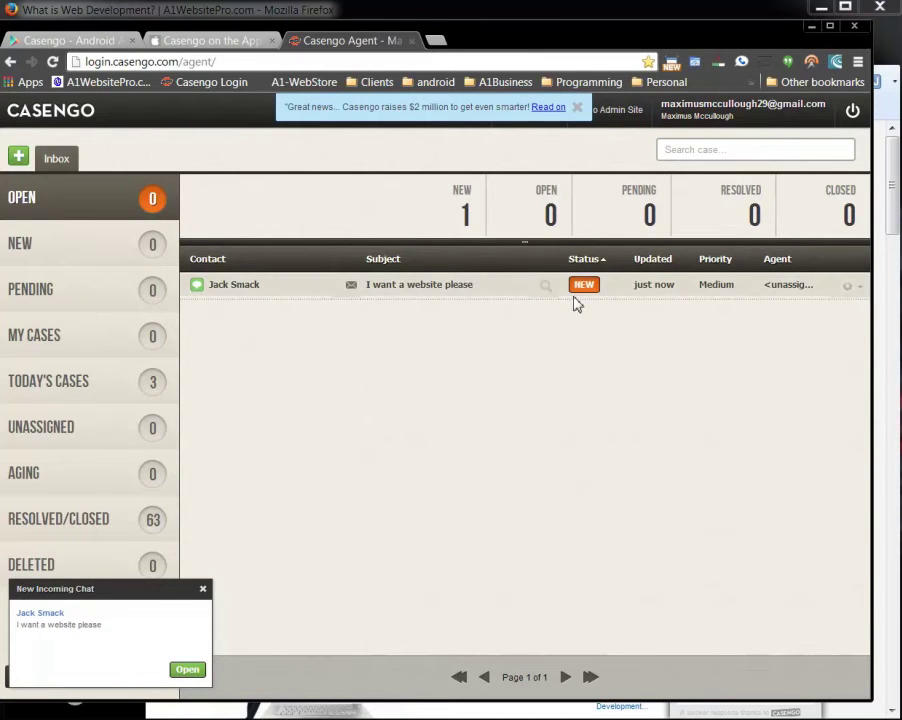
{"action": "left_click", "coordinate": [438, 42]}
{"action": "left_click", "coordinate": [36, 86]}
Step: Launch Gmail, read the [Casengo] notification under Updates, then return to the Casengo agent tab
{"action": "left_click", "coordinate": [485, 270]}
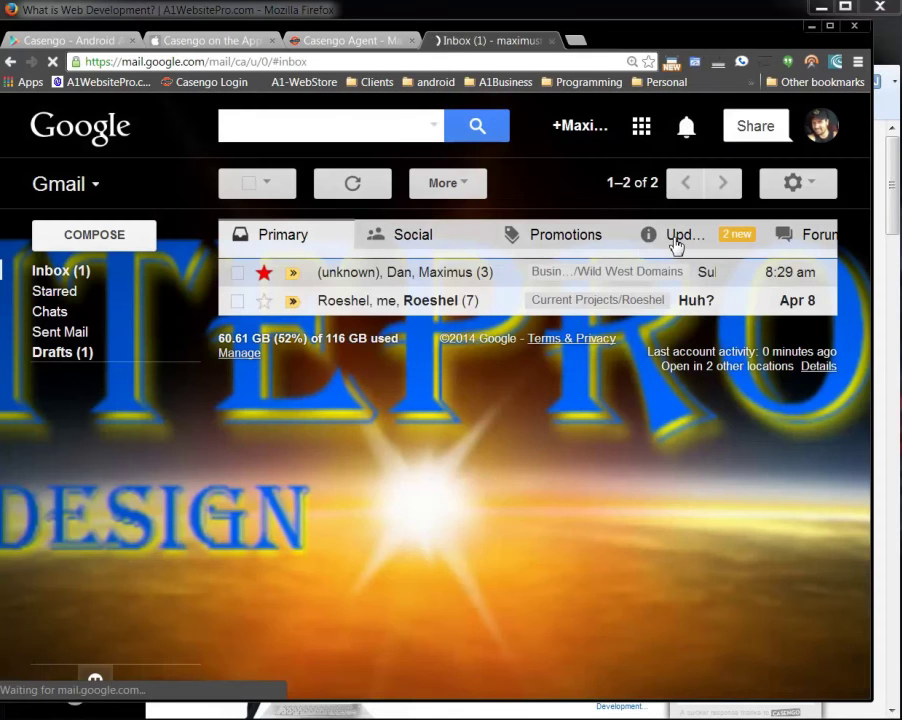
{"action": "left_click", "coordinate": [674, 244]}
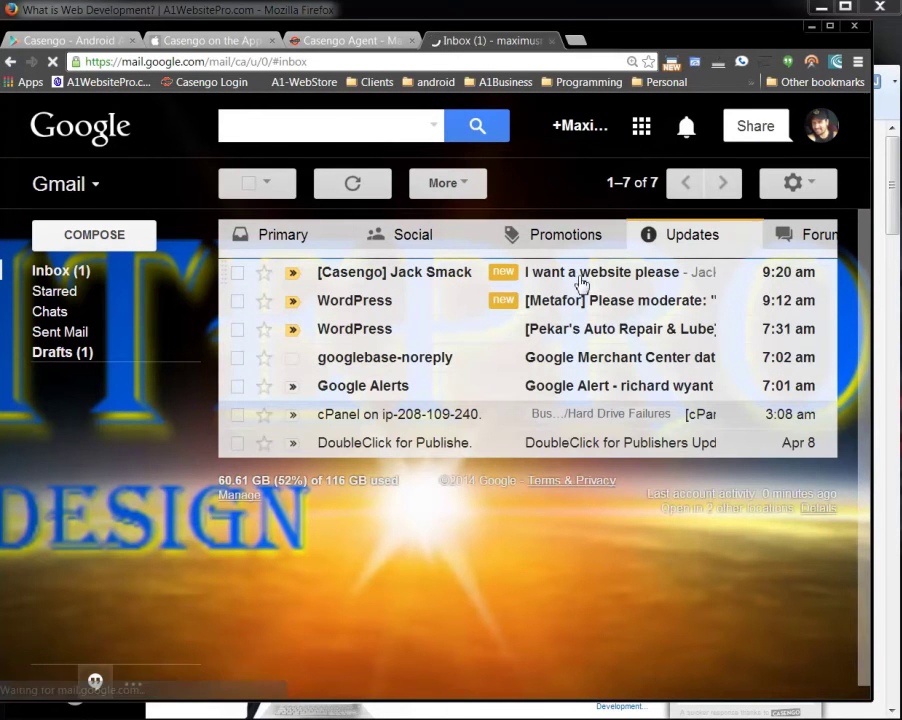
{"action": "left_click", "coordinate": [586, 276]}
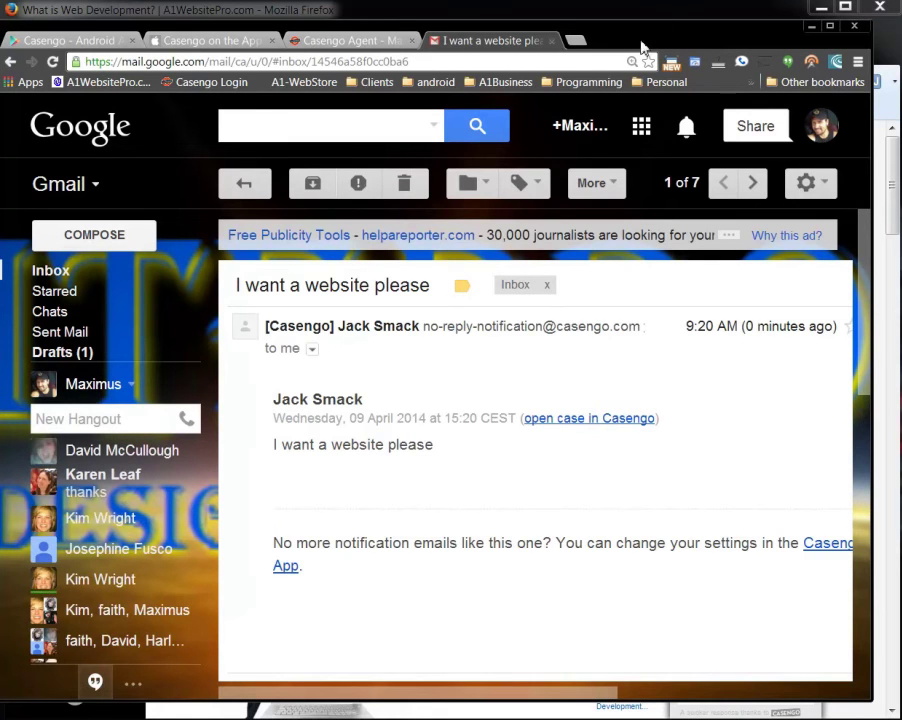
{"action": "left_click", "coordinate": [340, 40]}
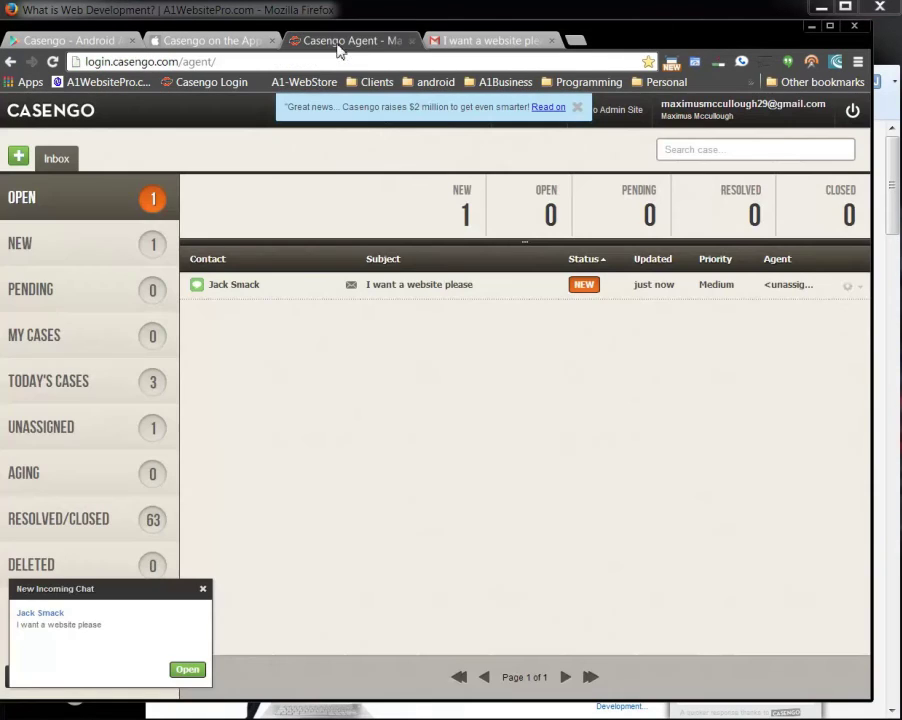
Step: Open the 'I want a website please' case, send the reply 'Hello', and reveal it in the site chat
{"action": "left_click", "coordinate": [424, 290]}
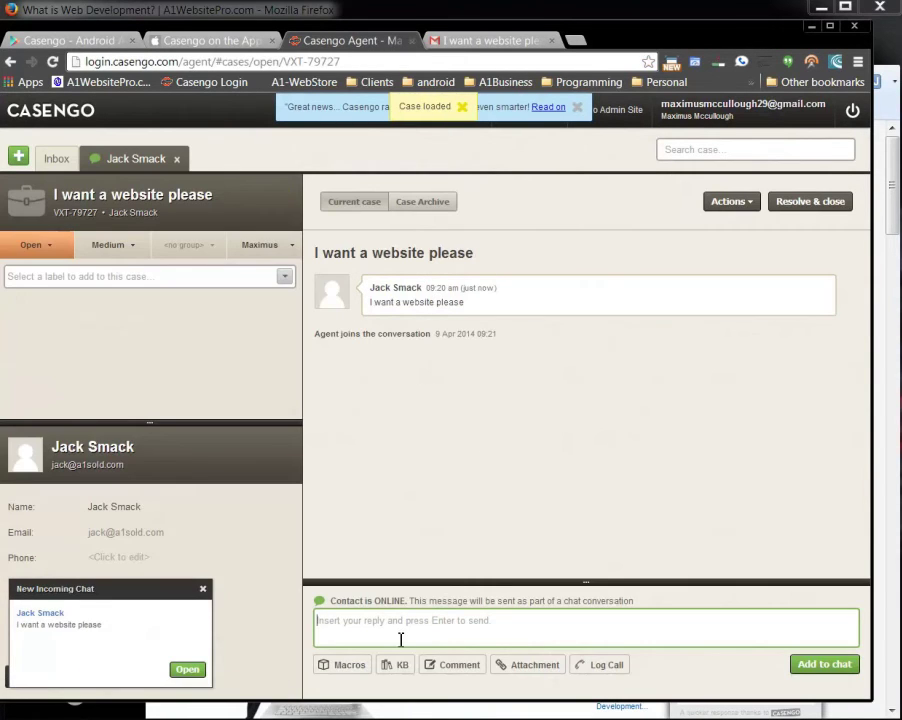
{"action": "type", "text": "Hello"}
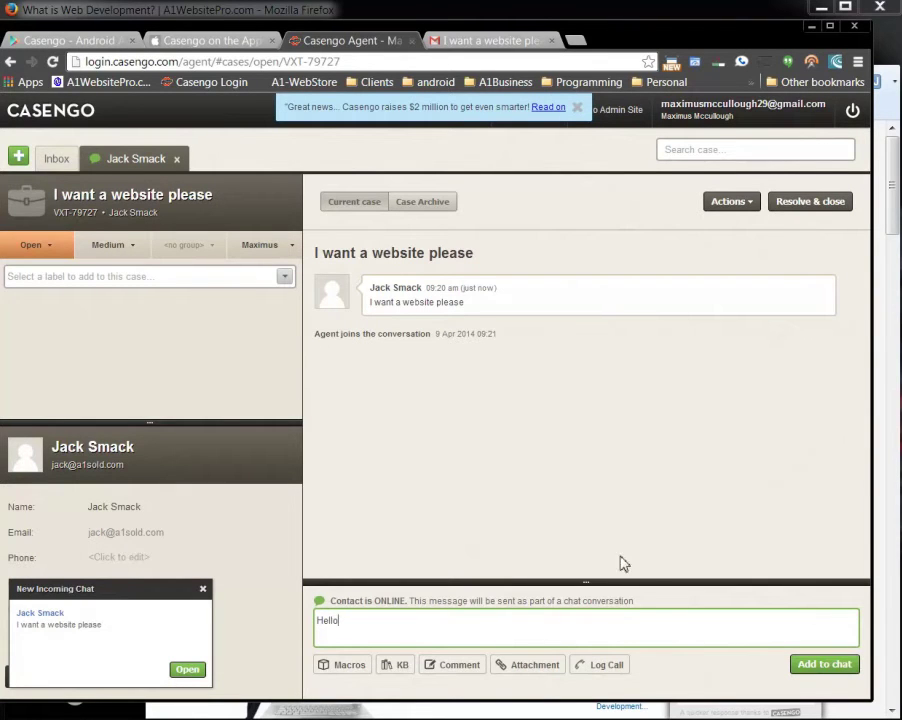
{"action": "left_click", "coordinate": [812, 675]}
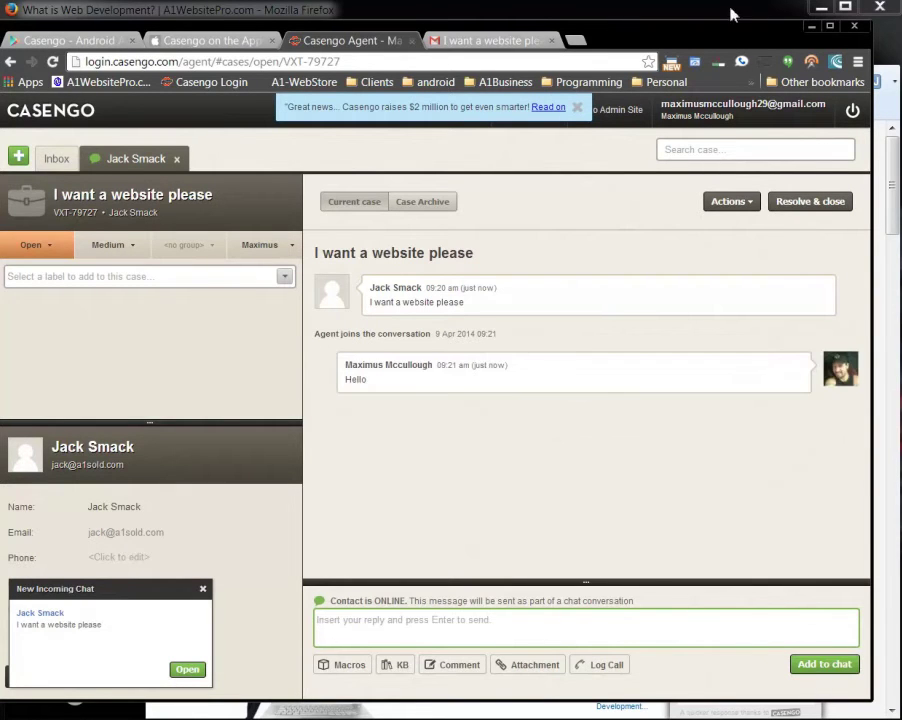
{"action": "left_click_drag", "start_coordinate": [664, 36], "coordinate": [901, 100]}
{"action": "left_click_drag", "start_coordinate": [775, 630], "coordinate": [697, 584]}
Step: Send the visitor reply 'He can type back' and bring the Casengo console back over Firefox
{"action": "left_click", "coordinate": [737, 664]}
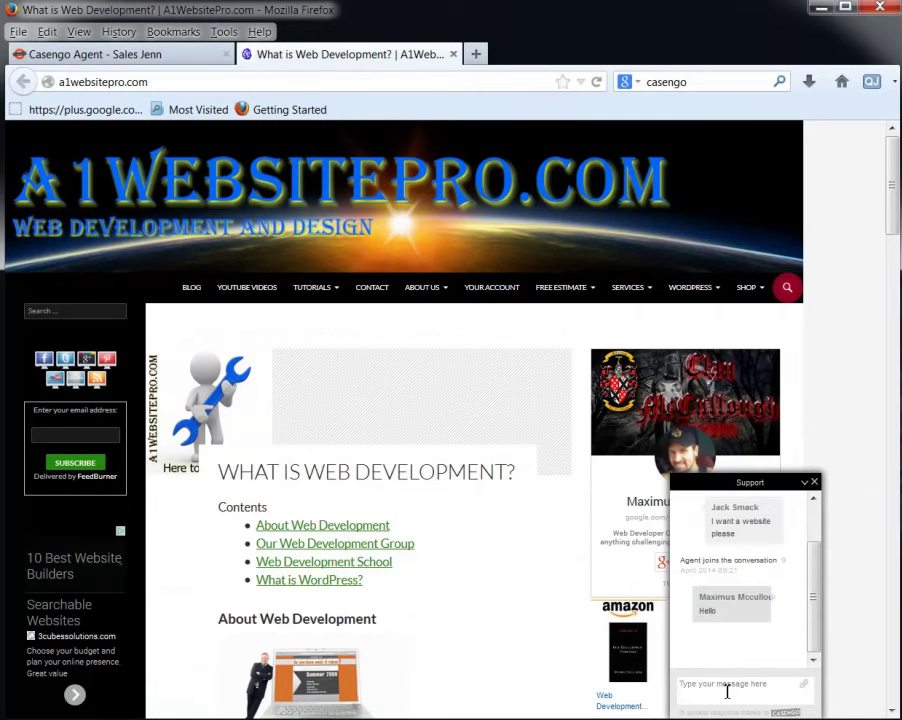
{"action": "type", "text": "He can type back"}
{"action": "key", "text": "Return"}
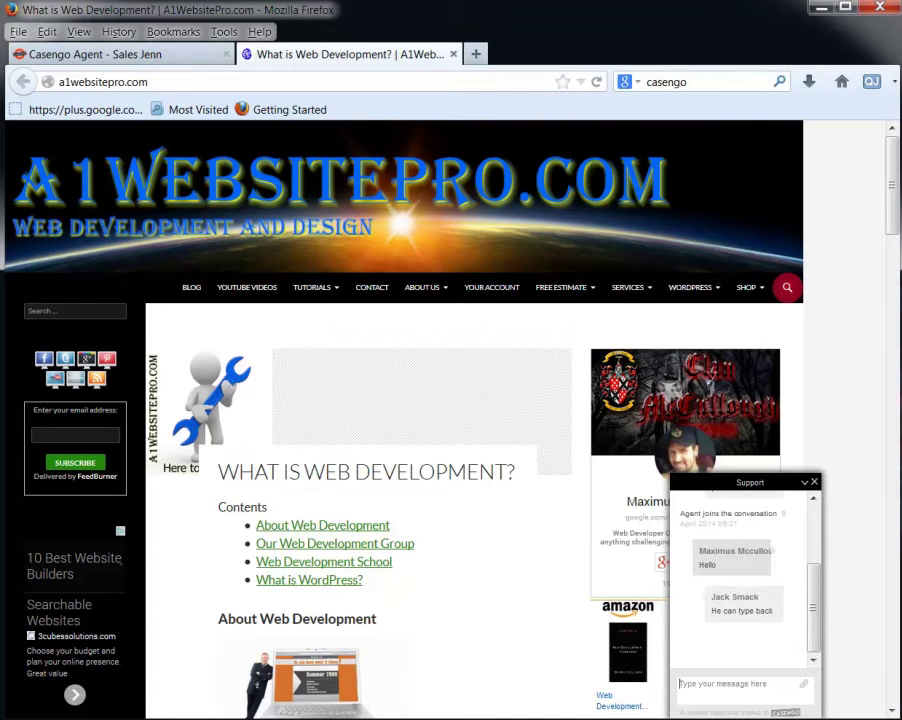
{"action": "left_click_drag", "start_coordinate": [901, 18], "coordinate": [680, 32]}
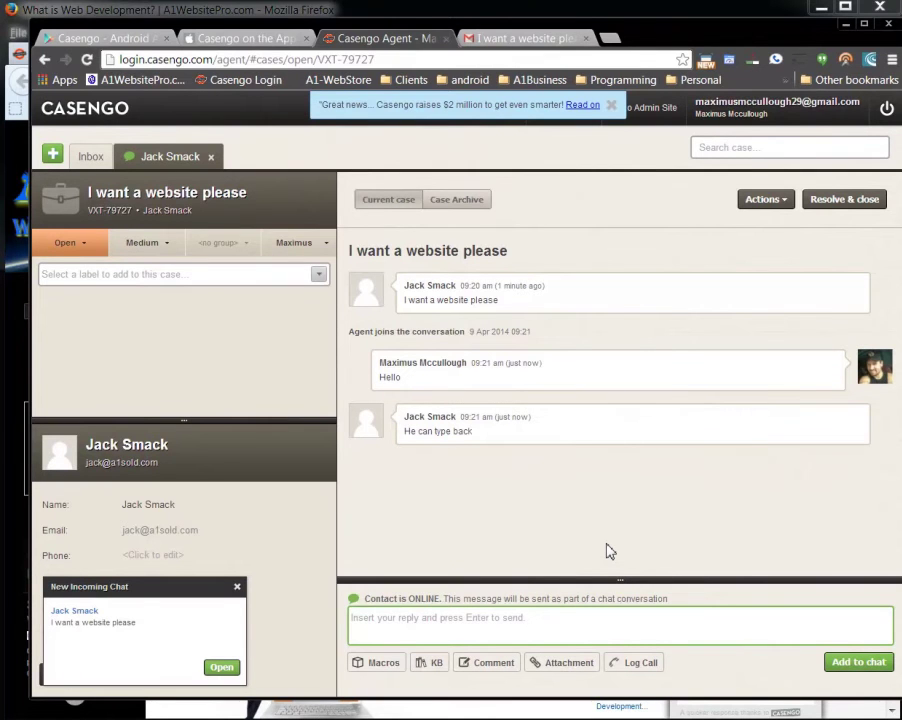
Step: Return to the Casengo case list and dismiss the new incoming chat notice
{"action": "left_click", "coordinate": [85, 160]}
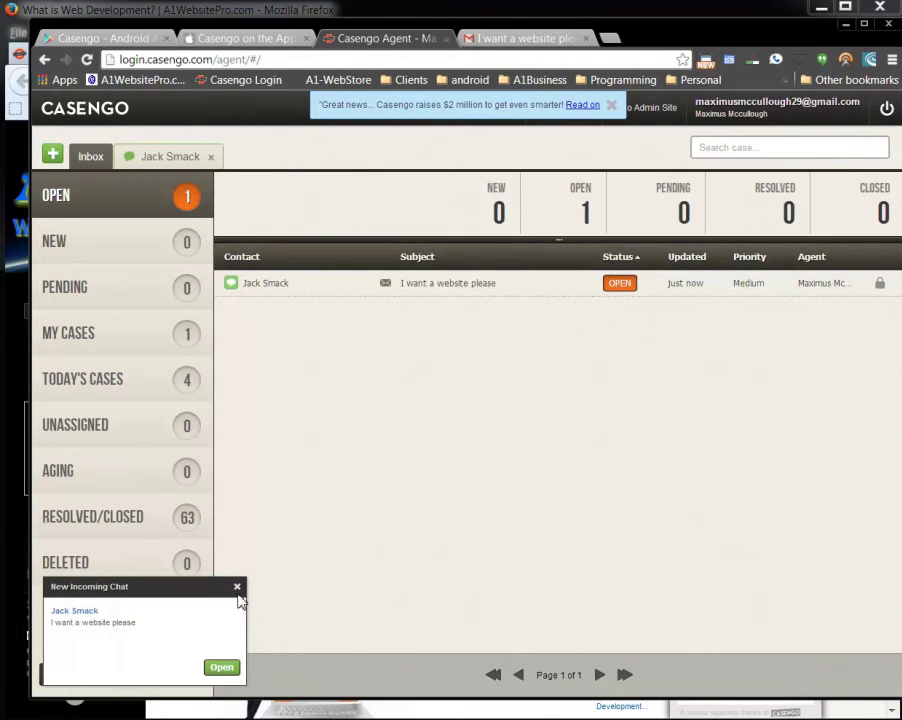
{"action": "left_click", "coordinate": [237, 588]}
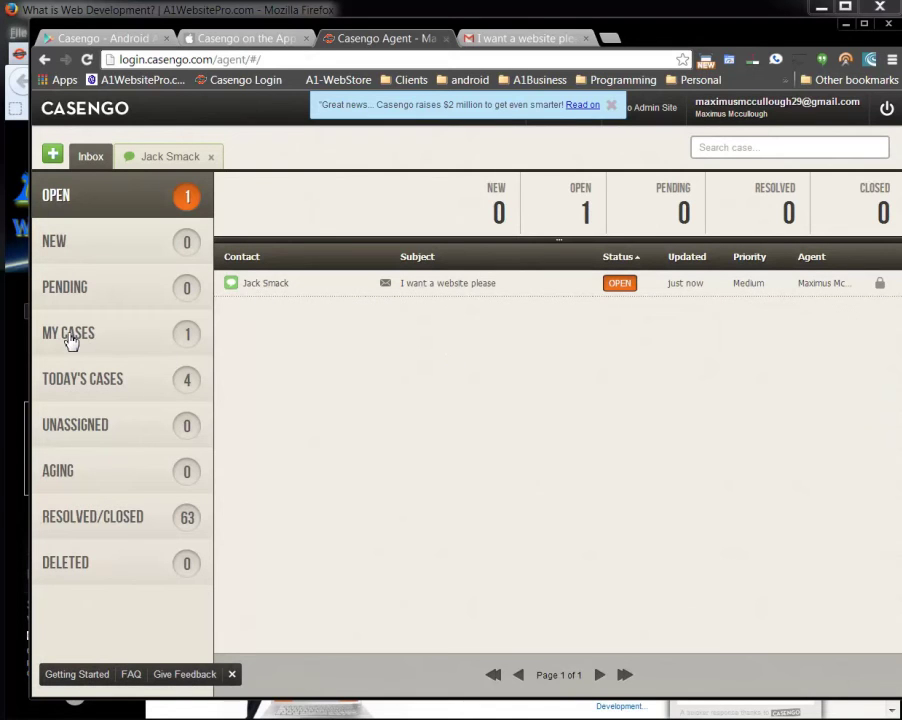
Step: Reopen the 'I want a website please' case and display its Actions dropdown
{"action": "left_click", "coordinate": [163, 160]}
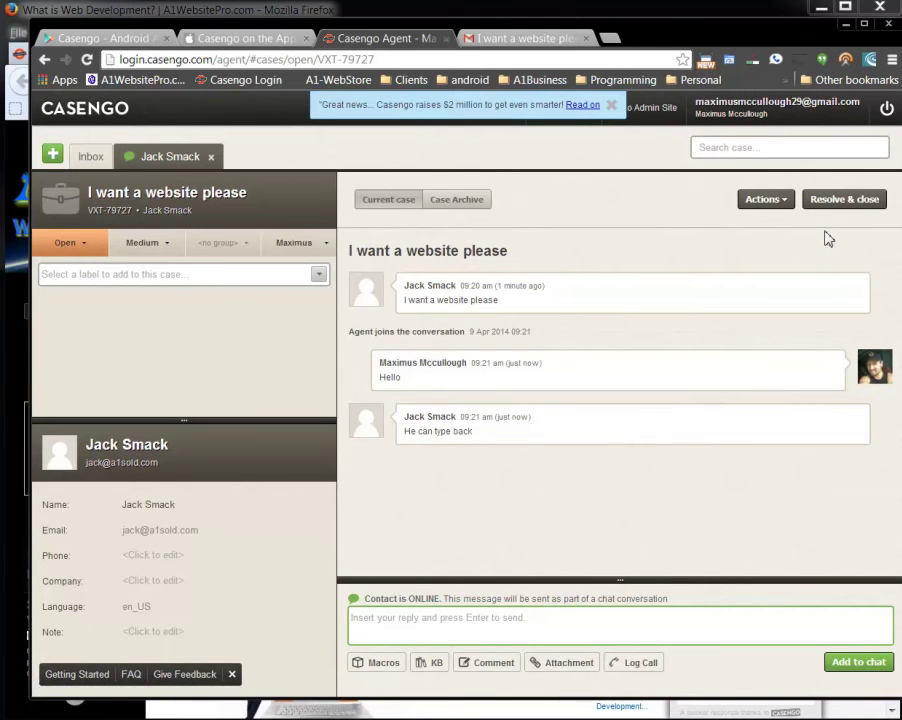
{"action": "left_click", "coordinate": [775, 203]}
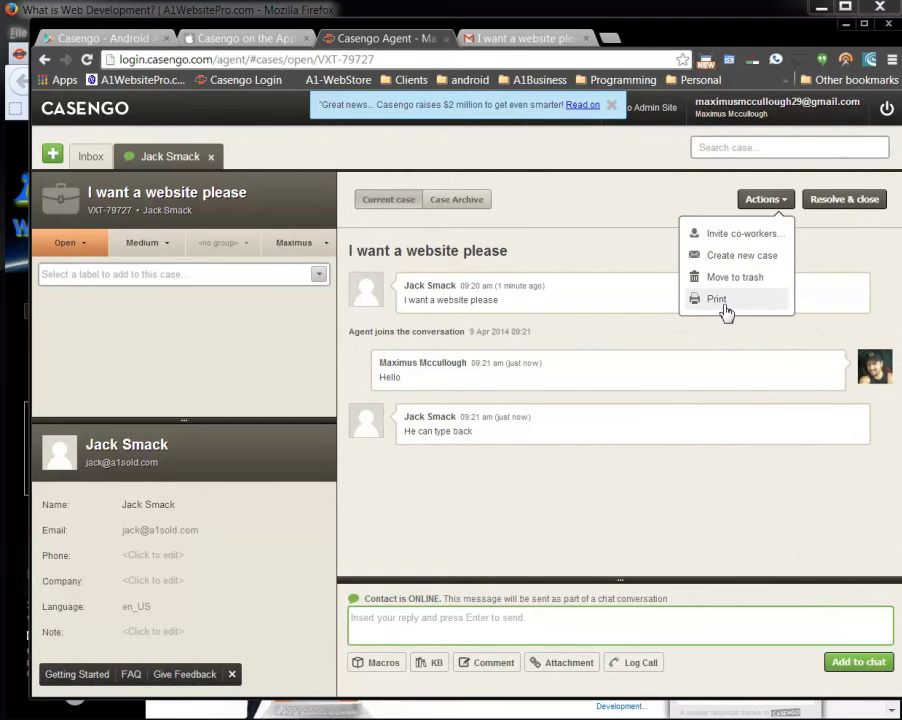
Step: Resolve and close the case, then review the Pending, New, My Cases, Today's, Unassigned, Aging and Open lists
{"action": "left_click", "coordinate": [846, 202]}
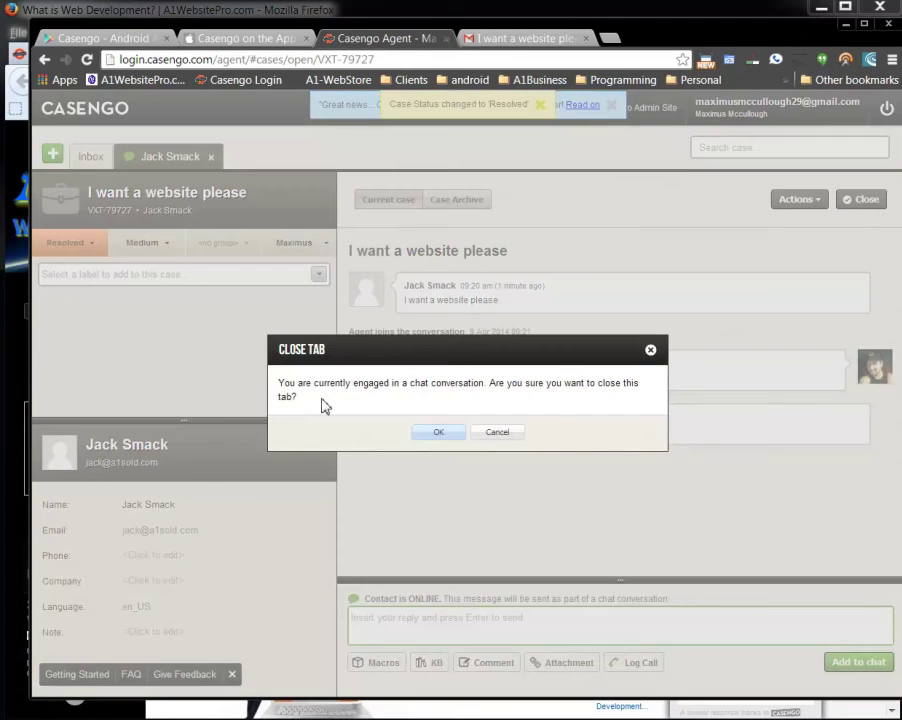
{"action": "left_click", "coordinate": [438, 437]}
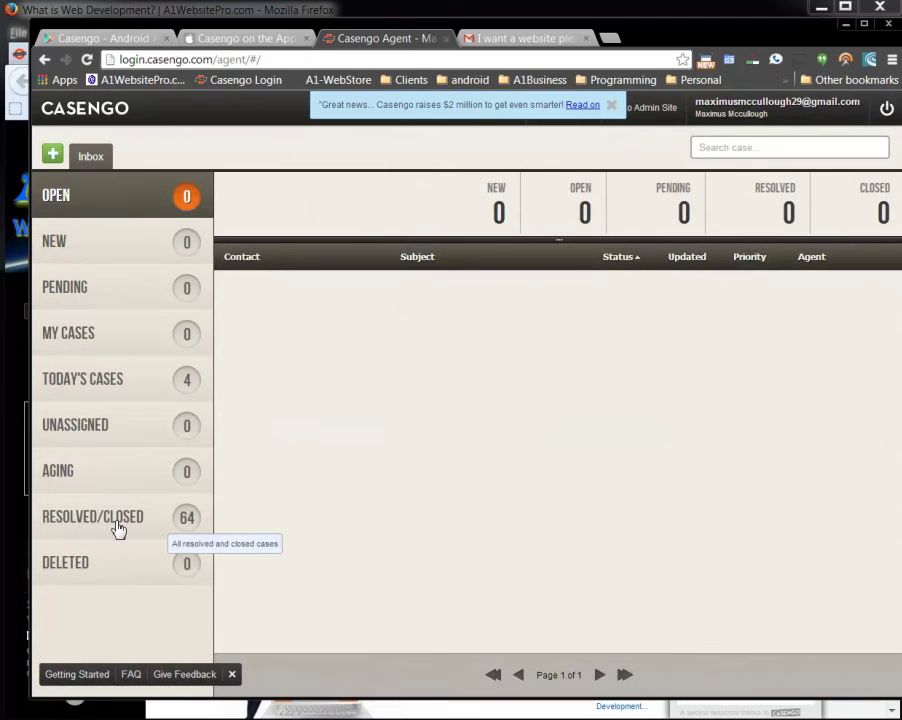
{"action": "left_click", "coordinate": [113, 292]}
{"action": "left_click", "coordinate": [117, 261]}
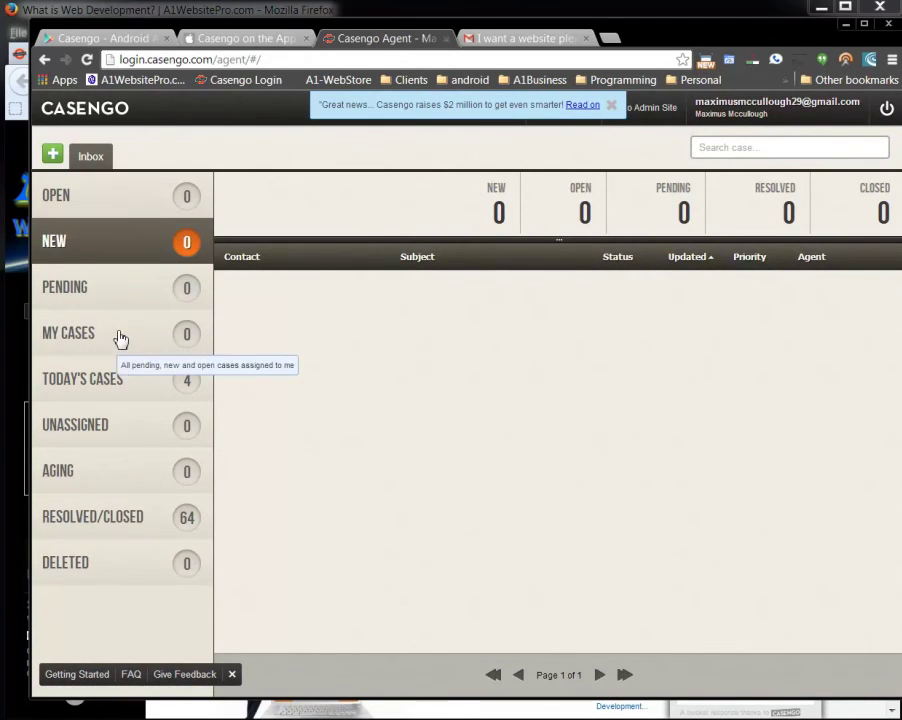
{"action": "left_click", "coordinate": [118, 338]}
{"action": "left_click", "coordinate": [120, 383]}
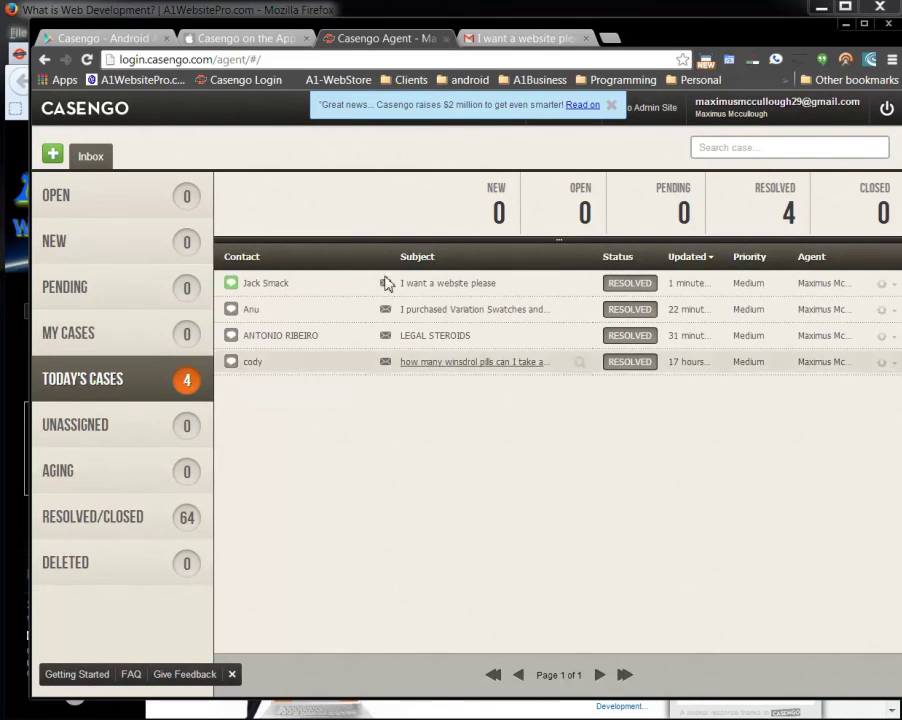
{"action": "left_click", "coordinate": [88, 428]}
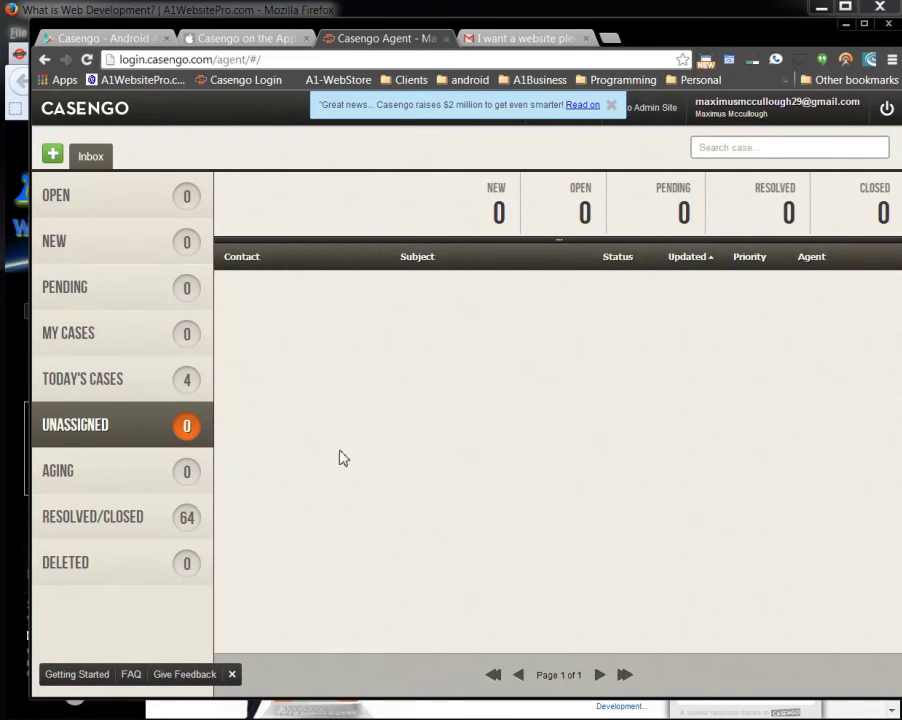
{"action": "left_click", "coordinate": [137, 483]}
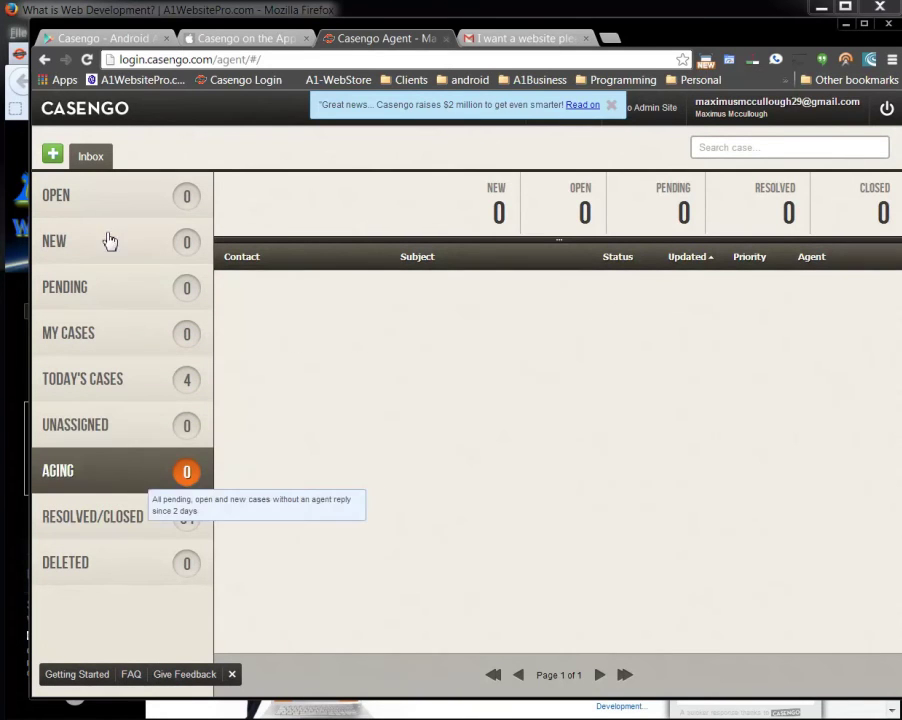
{"action": "left_click", "coordinate": [145, 207]}
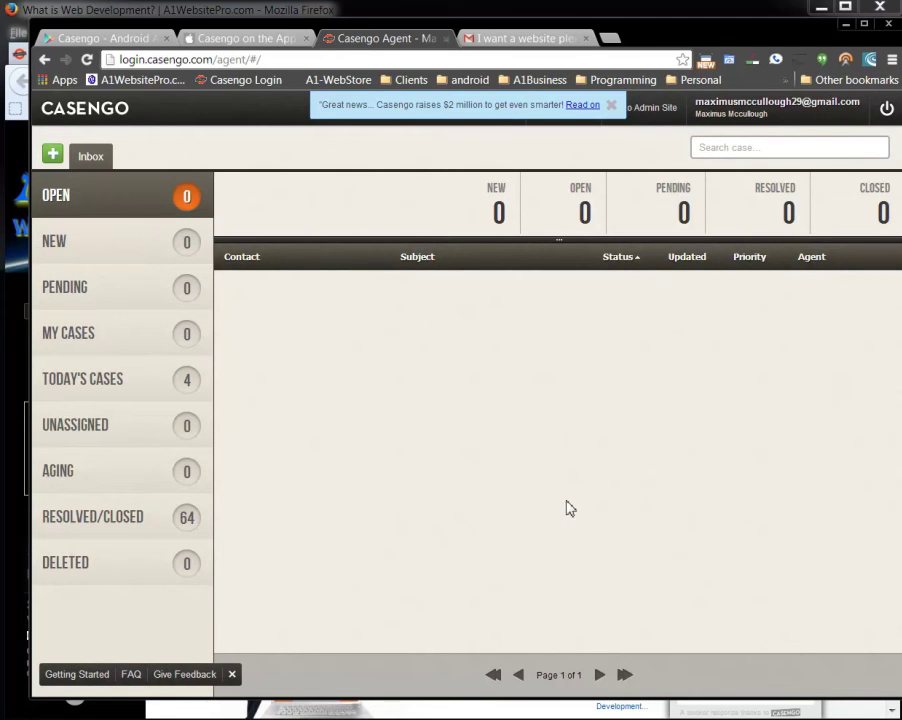
Step: Glance at the Casengo Google Play and iTunes app pages, then minimize the Casengo Agent console in Chrome
{"action": "left_click", "coordinate": [115, 40]}
{"action": "left_click", "coordinate": [249, 40]}
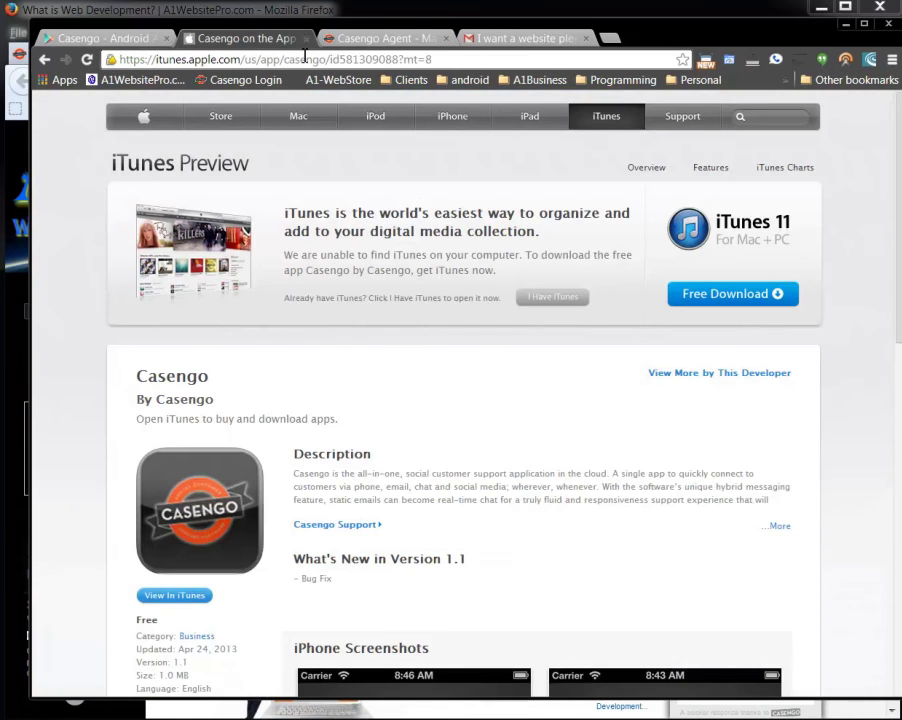
{"action": "left_click", "coordinate": [355, 44]}
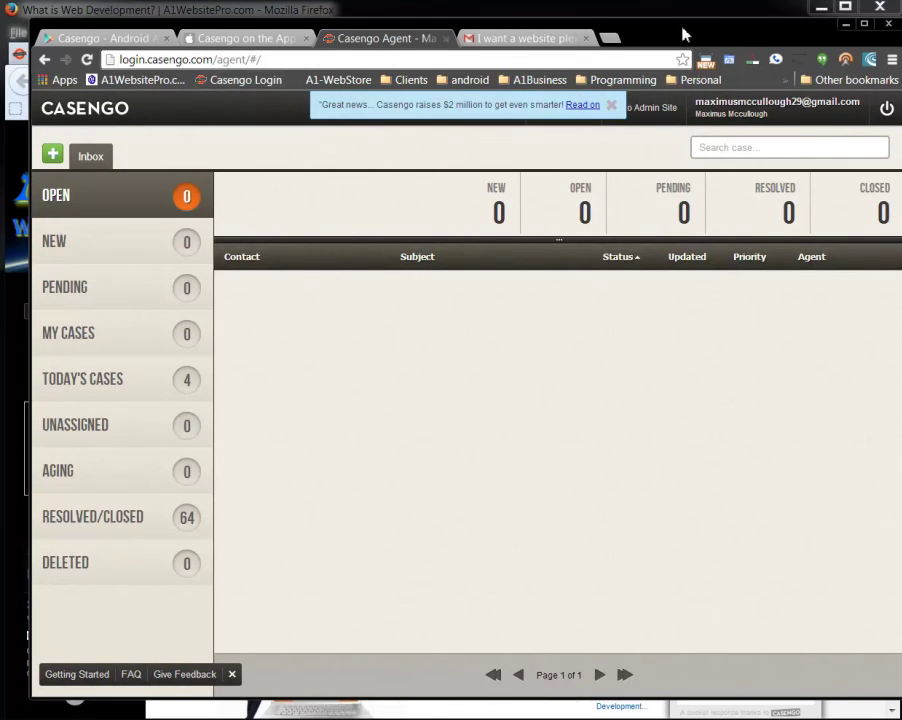
{"action": "left_click", "coordinate": [845, 23]}
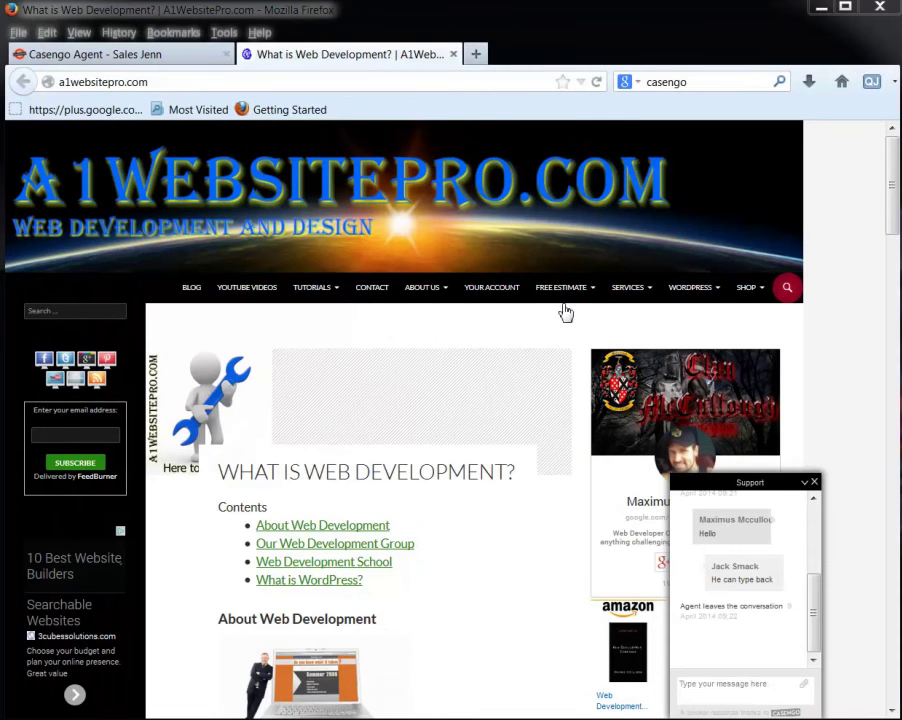
Step: Close A1WebsitePro's Support chat widget and switch back to the Casengo Agent Login window
{"action": "left_click", "coordinate": [815, 483]}
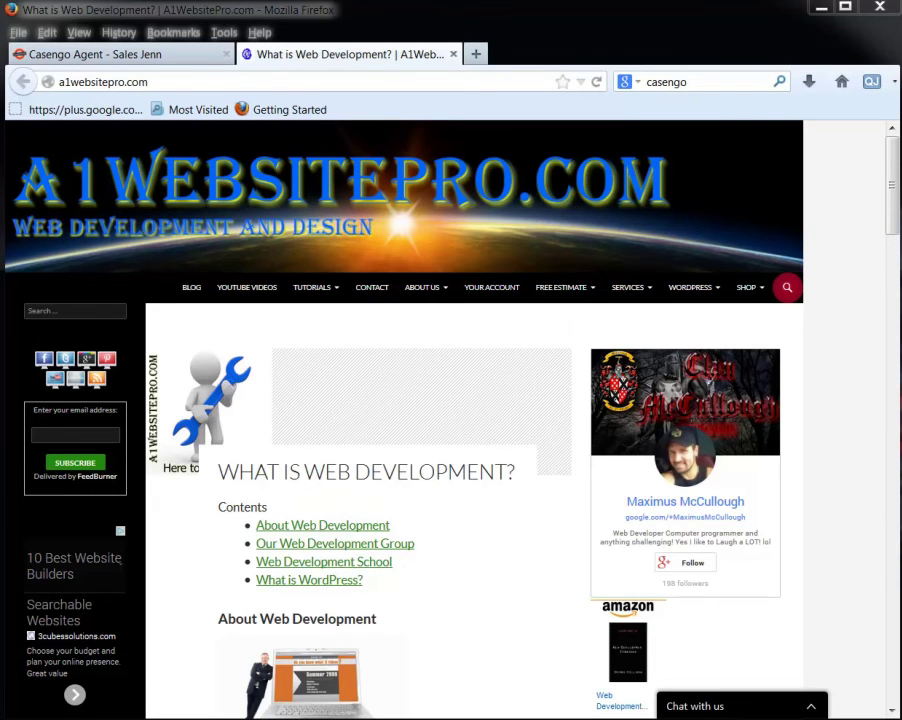
{"action": "key", "text": "alt+Tab"}
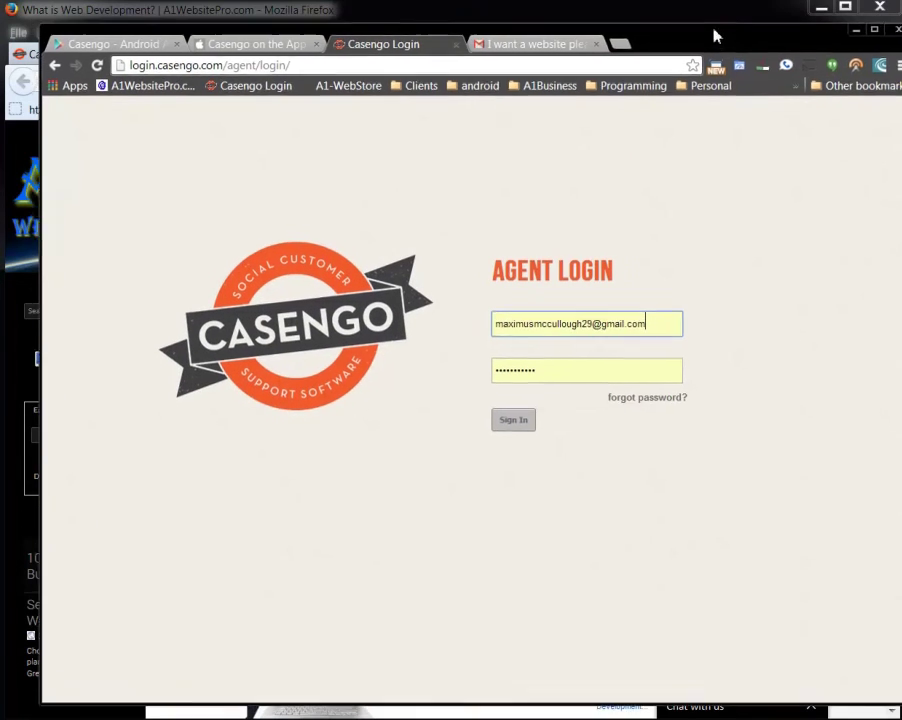
{"action": "left_click", "coordinate": [464, 58]}
{"action": "type", "text": "casengo"}
{"action": "key", "text": "ctrl+Return"}
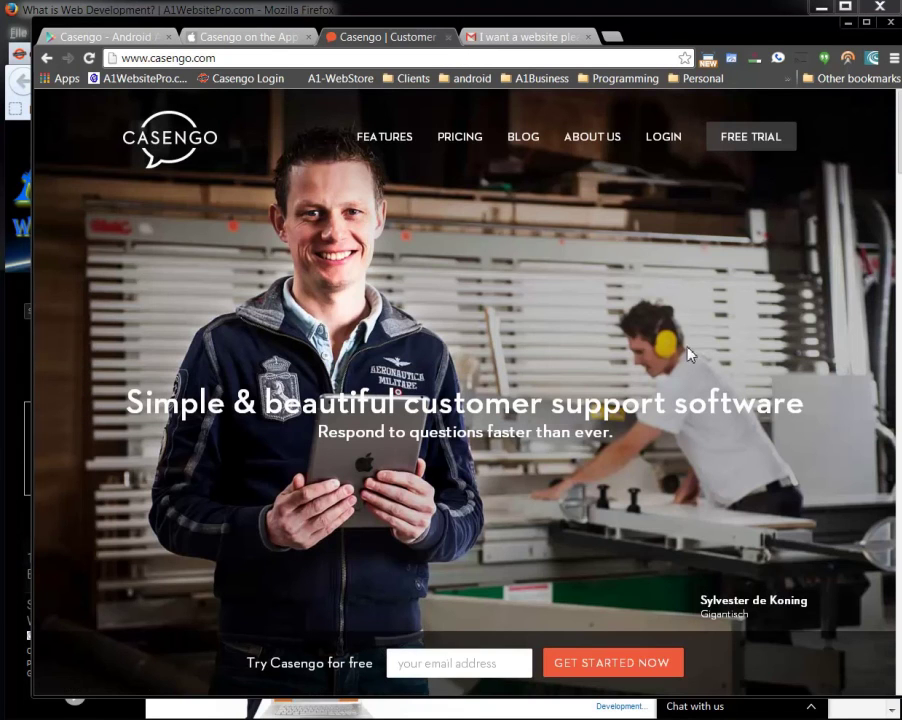
{"action": "scroll", "coordinate": [483, 254], "scroll_direction": "down", "scroll_amount": 4}
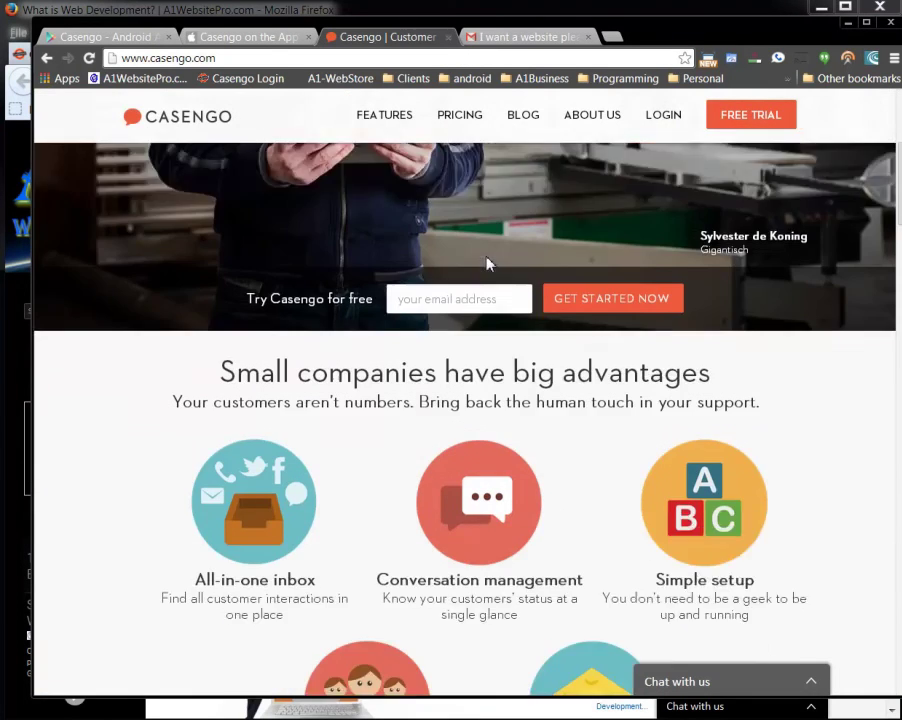
{"action": "scroll", "coordinate": [487, 261], "scroll_direction": "up", "scroll_amount": 3}
{"action": "left_click_drag", "start_coordinate": [740, 35], "coordinate": [700, 16]}
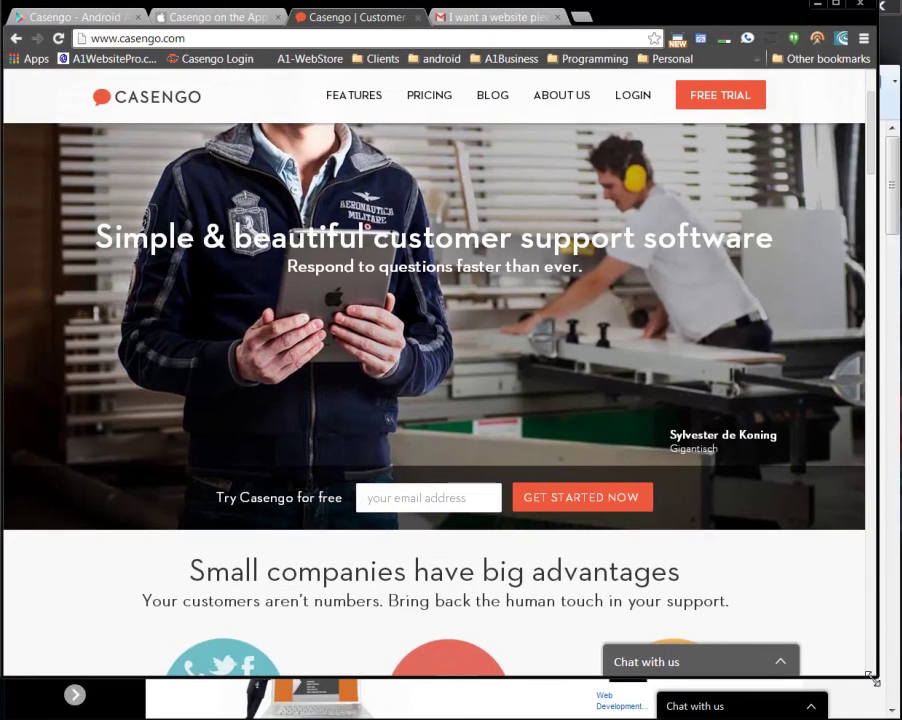
{"action": "left_click_drag", "start_coordinate": [889, 697], "coordinate": [895, 717]}
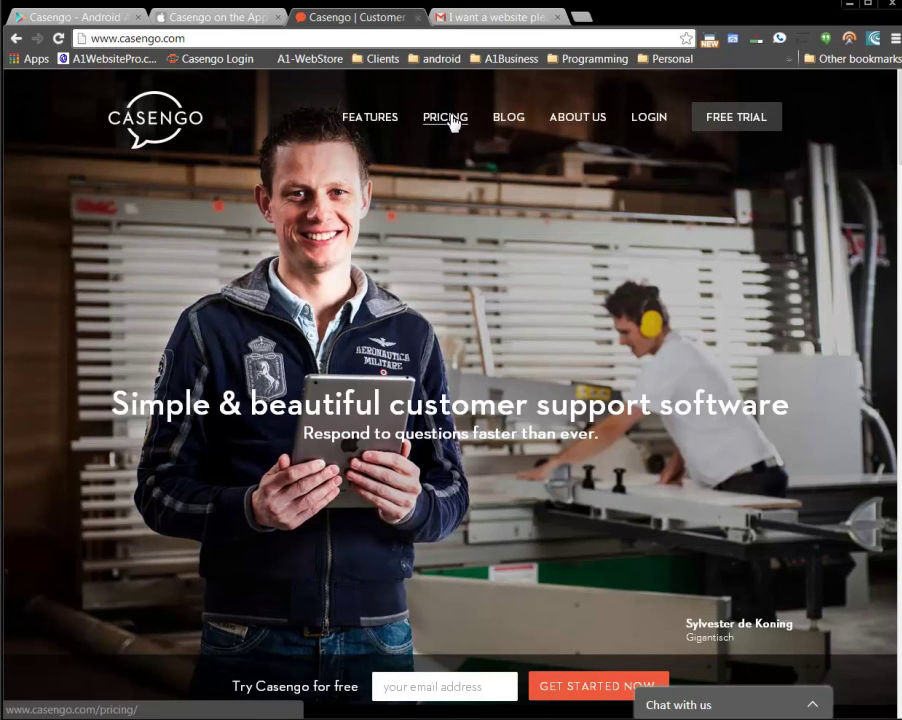
Step: On the Pricing page, highlight the Free plan's '3 Users', 'Chat' and conversation-limit lines
{"action": "left_click", "coordinate": [450, 119]}
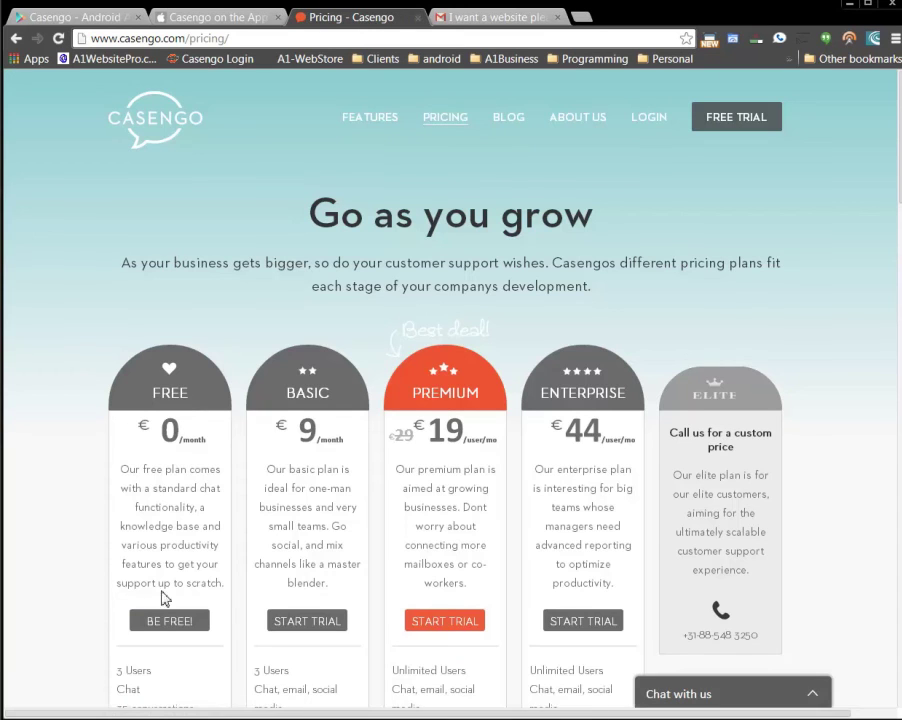
{"action": "scroll", "coordinate": [188, 566], "scroll_direction": "down", "scroll_amount": 1}
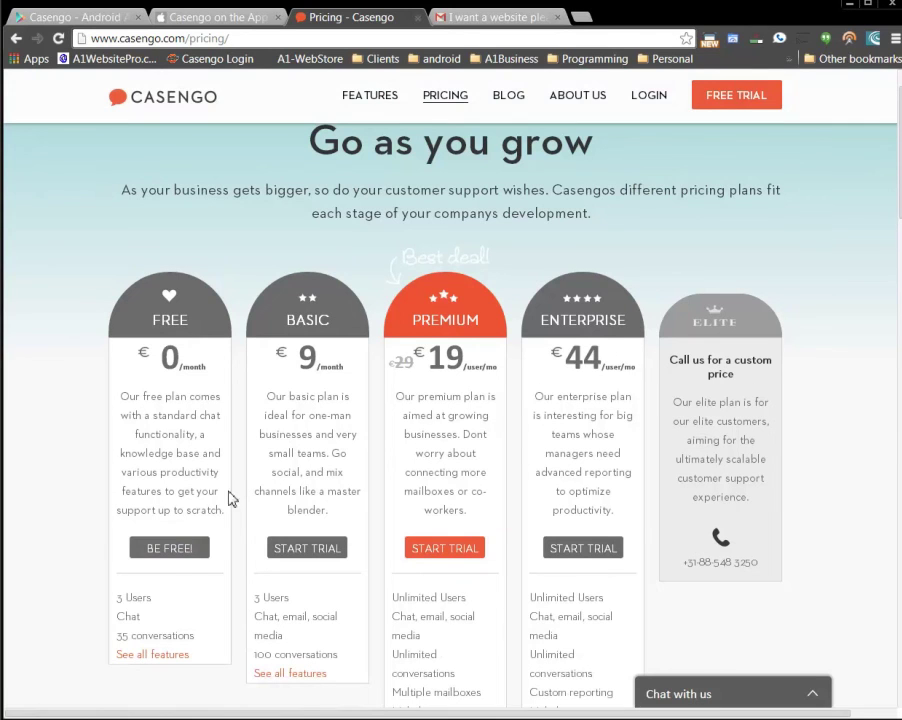
{"action": "left_click_drag", "start_coordinate": [147, 603], "coordinate": [118, 597]}
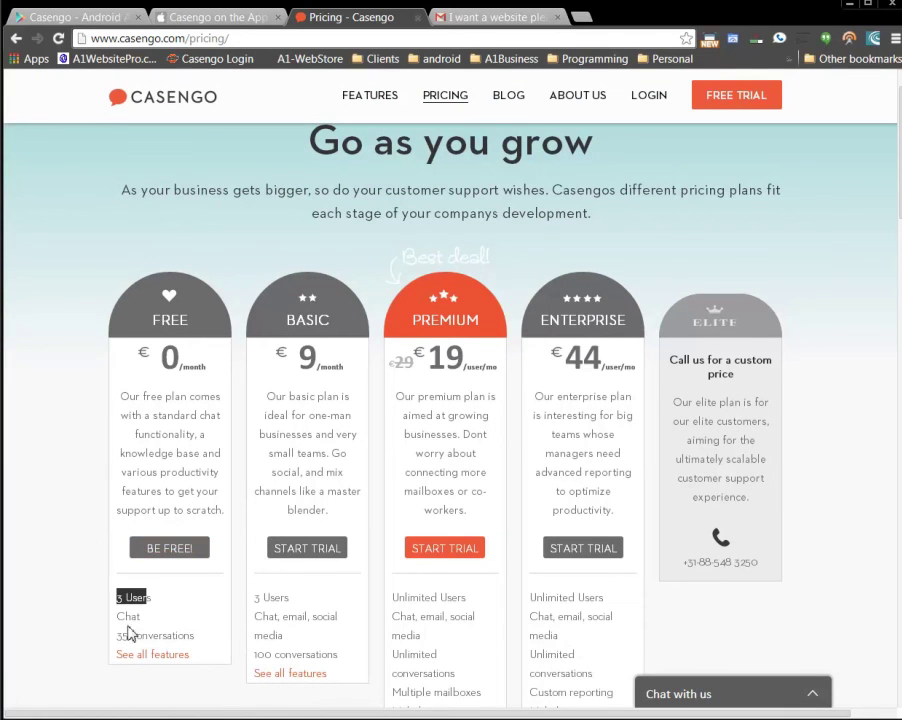
{"action": "double_click", "coordinate": [128, 617]}
{"action": "left_click_drag", "start_coordinate": [197, 636], "coordinate": [96, 640]}
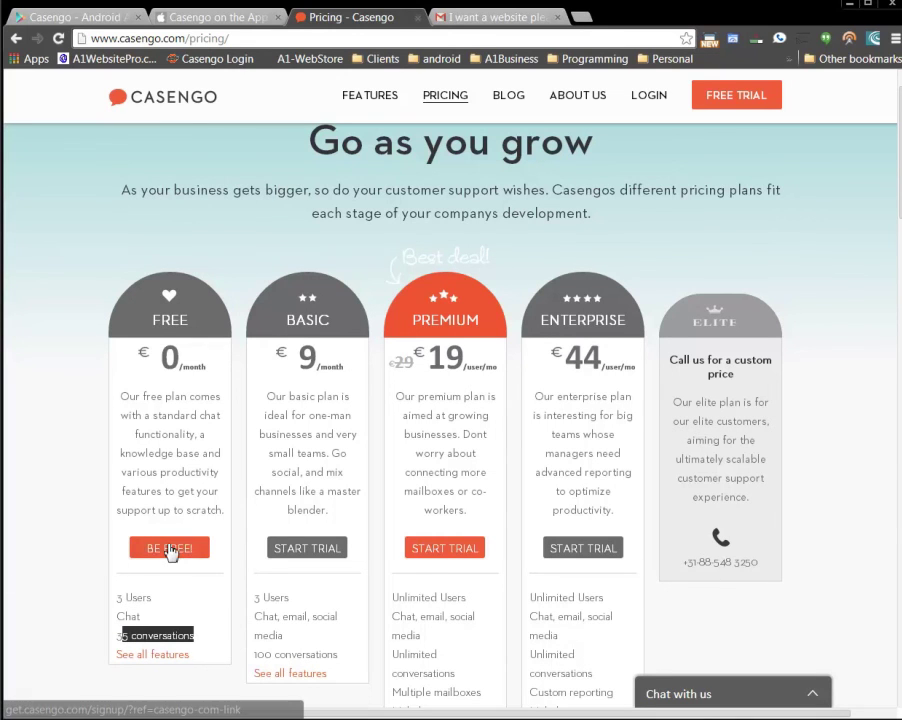
Step: Open the BE FREE! signup form, mark part of its web address, then switch to A1WebsitePro
{"action": "left_click", "coordinate": [162, 556]}
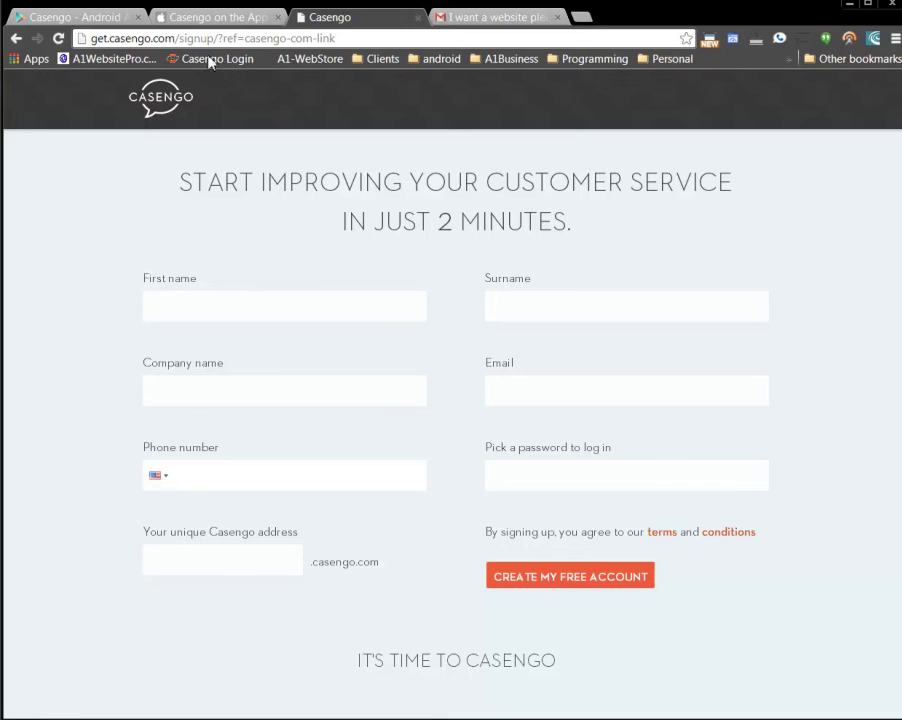
{"action": "left_click_drag", "start_coordinate": [119, 42], "coordinate": [135, 38]}
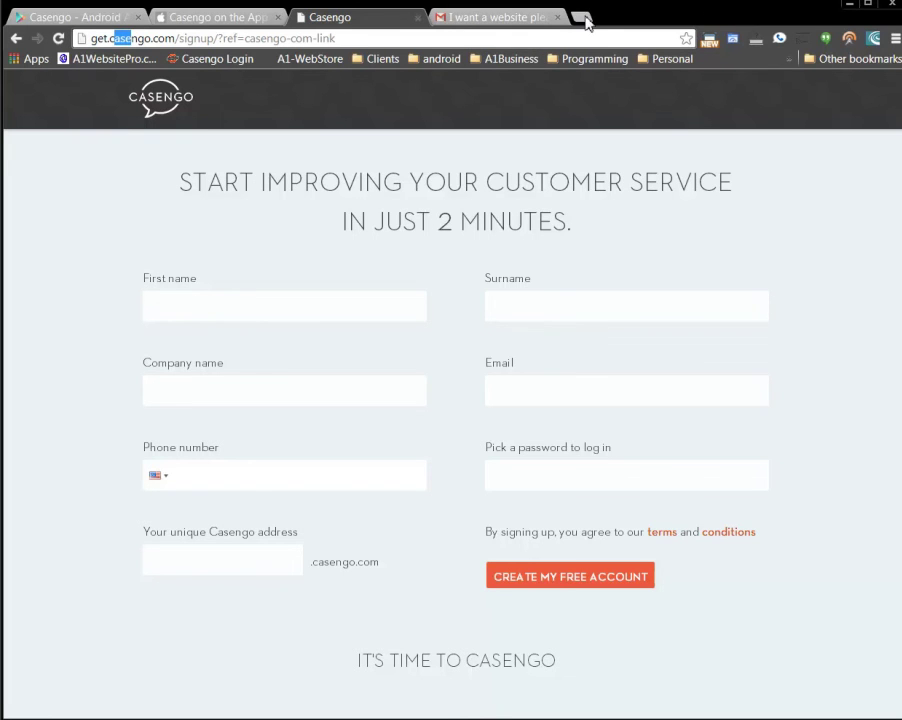
{"action": "key", "text": "alt+Tab"}
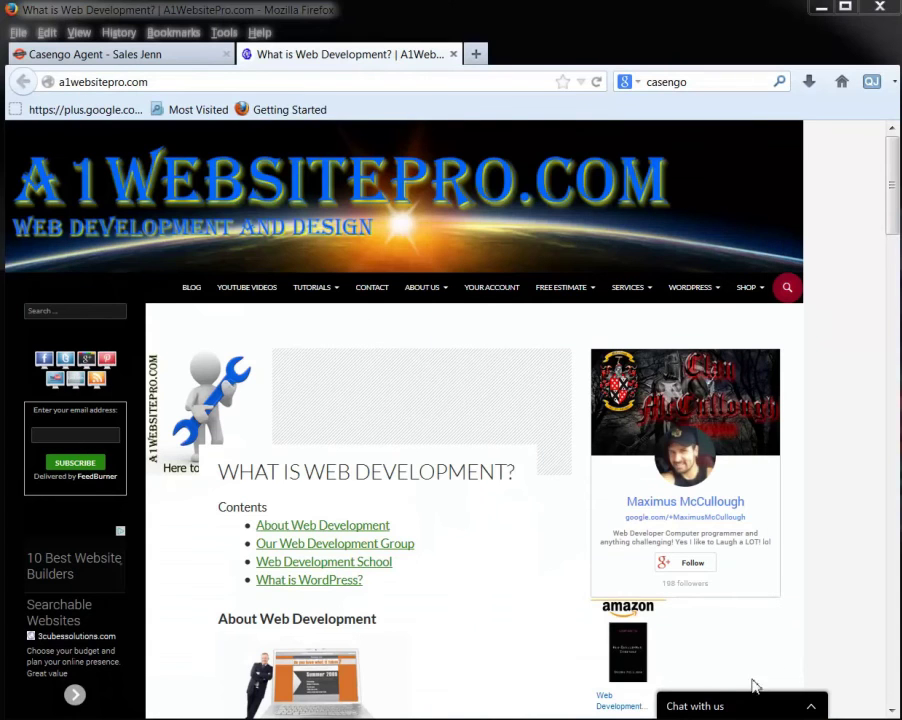